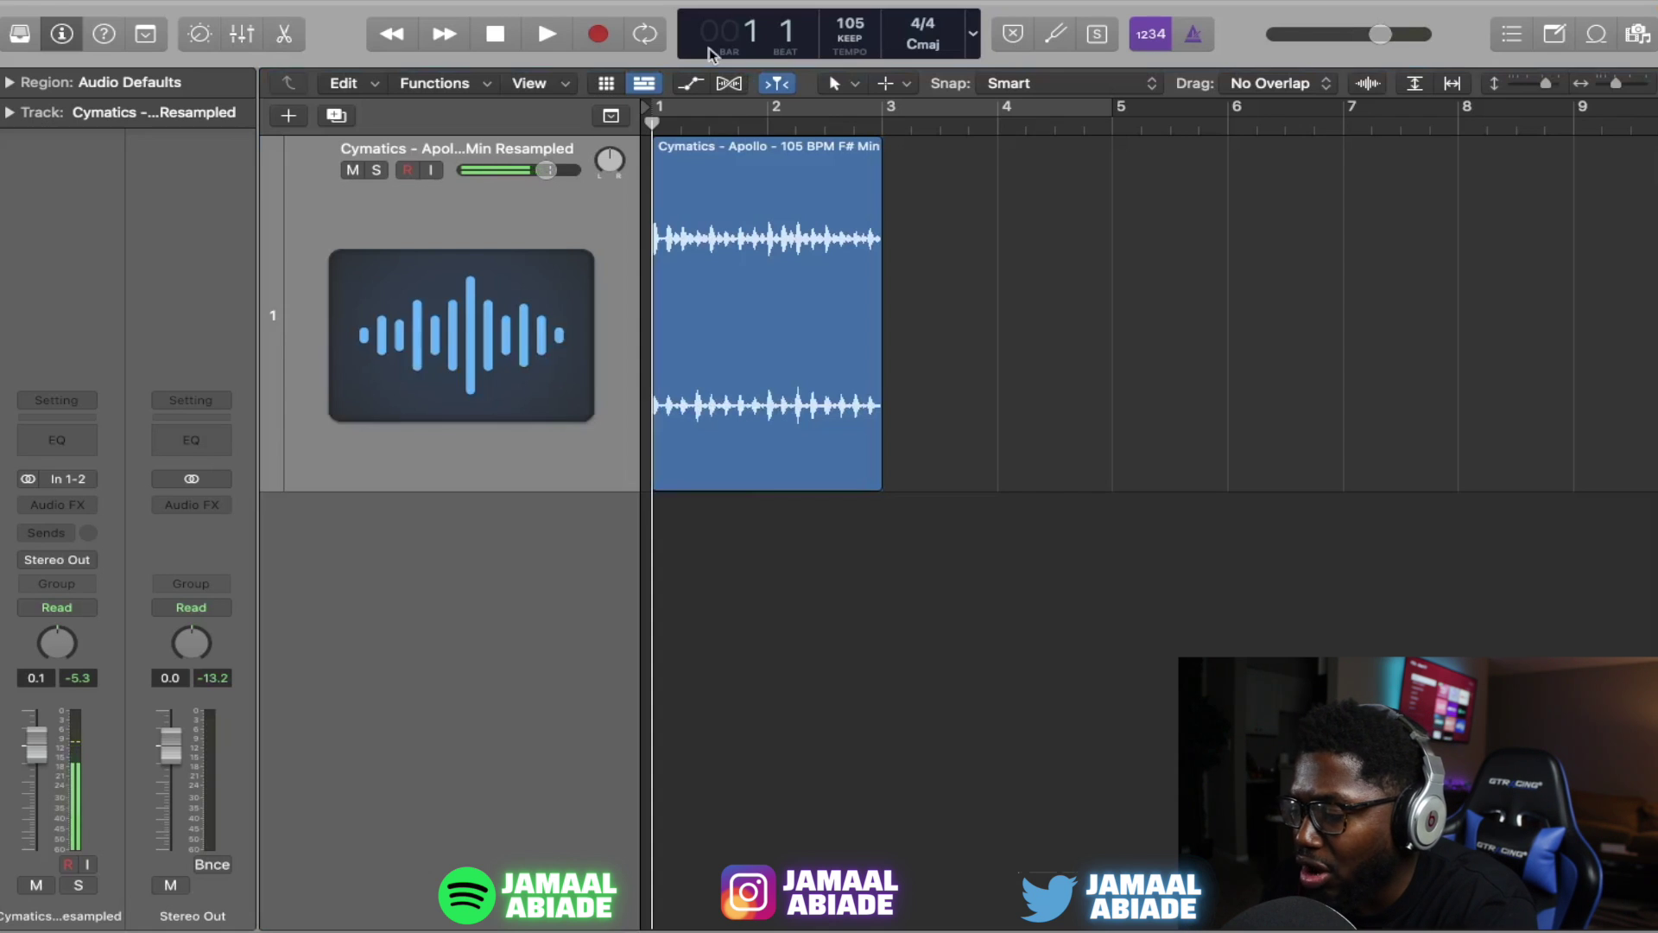
Audition the Cymatics Apollo loop, then open its region in the editor
key(space)
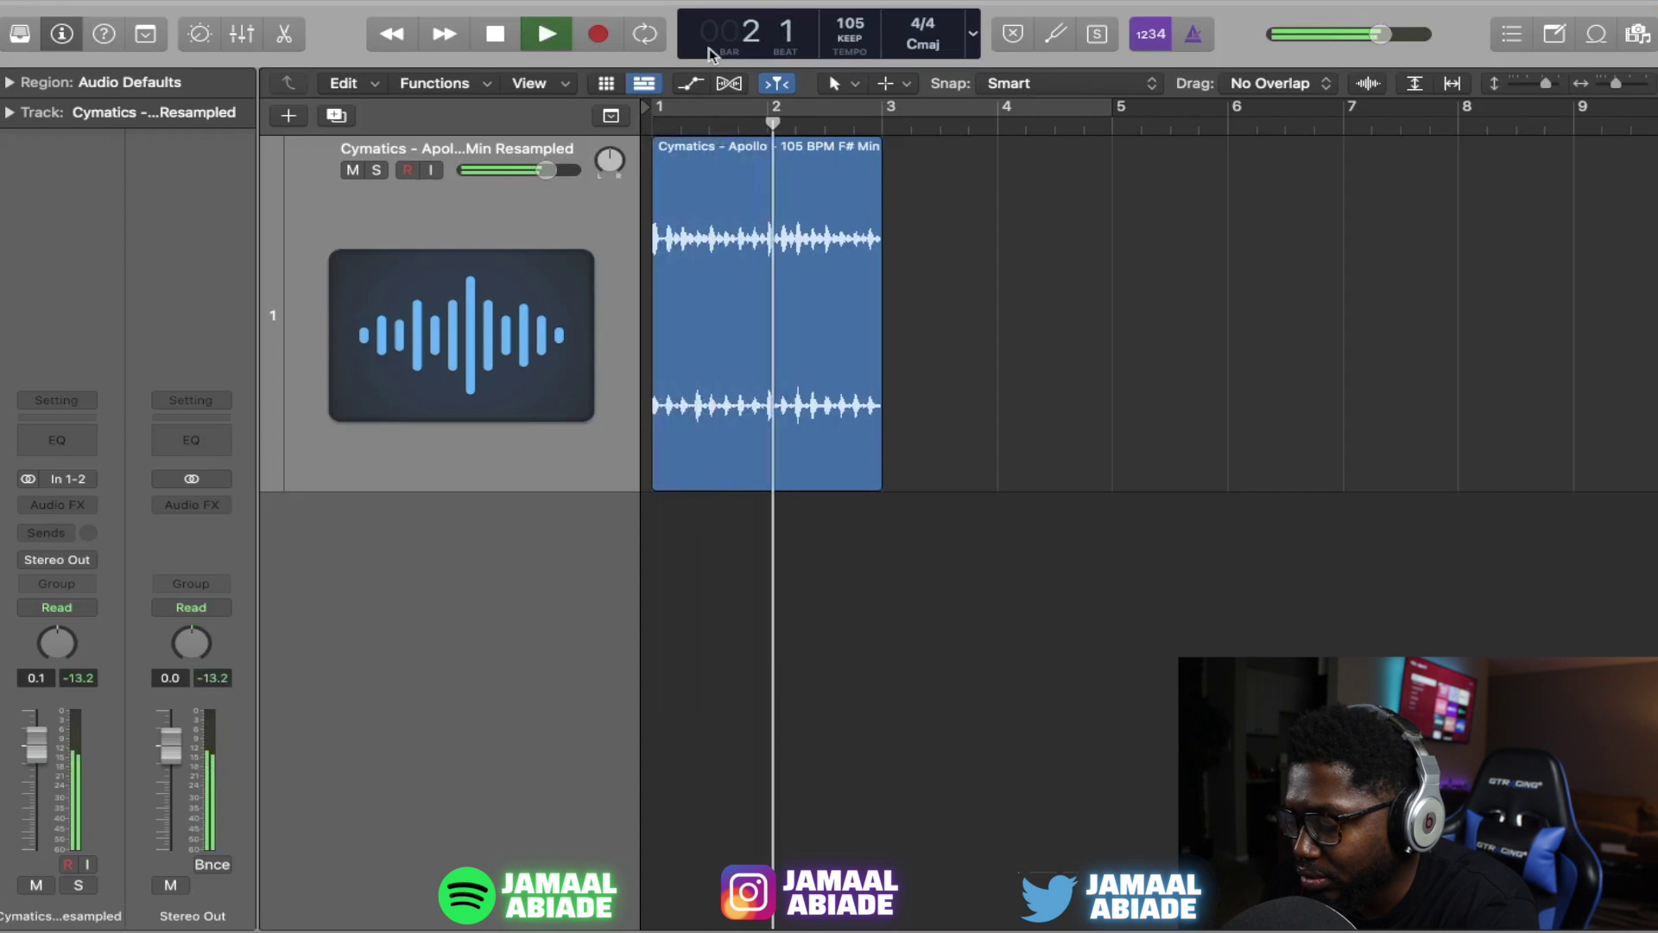
key(space)
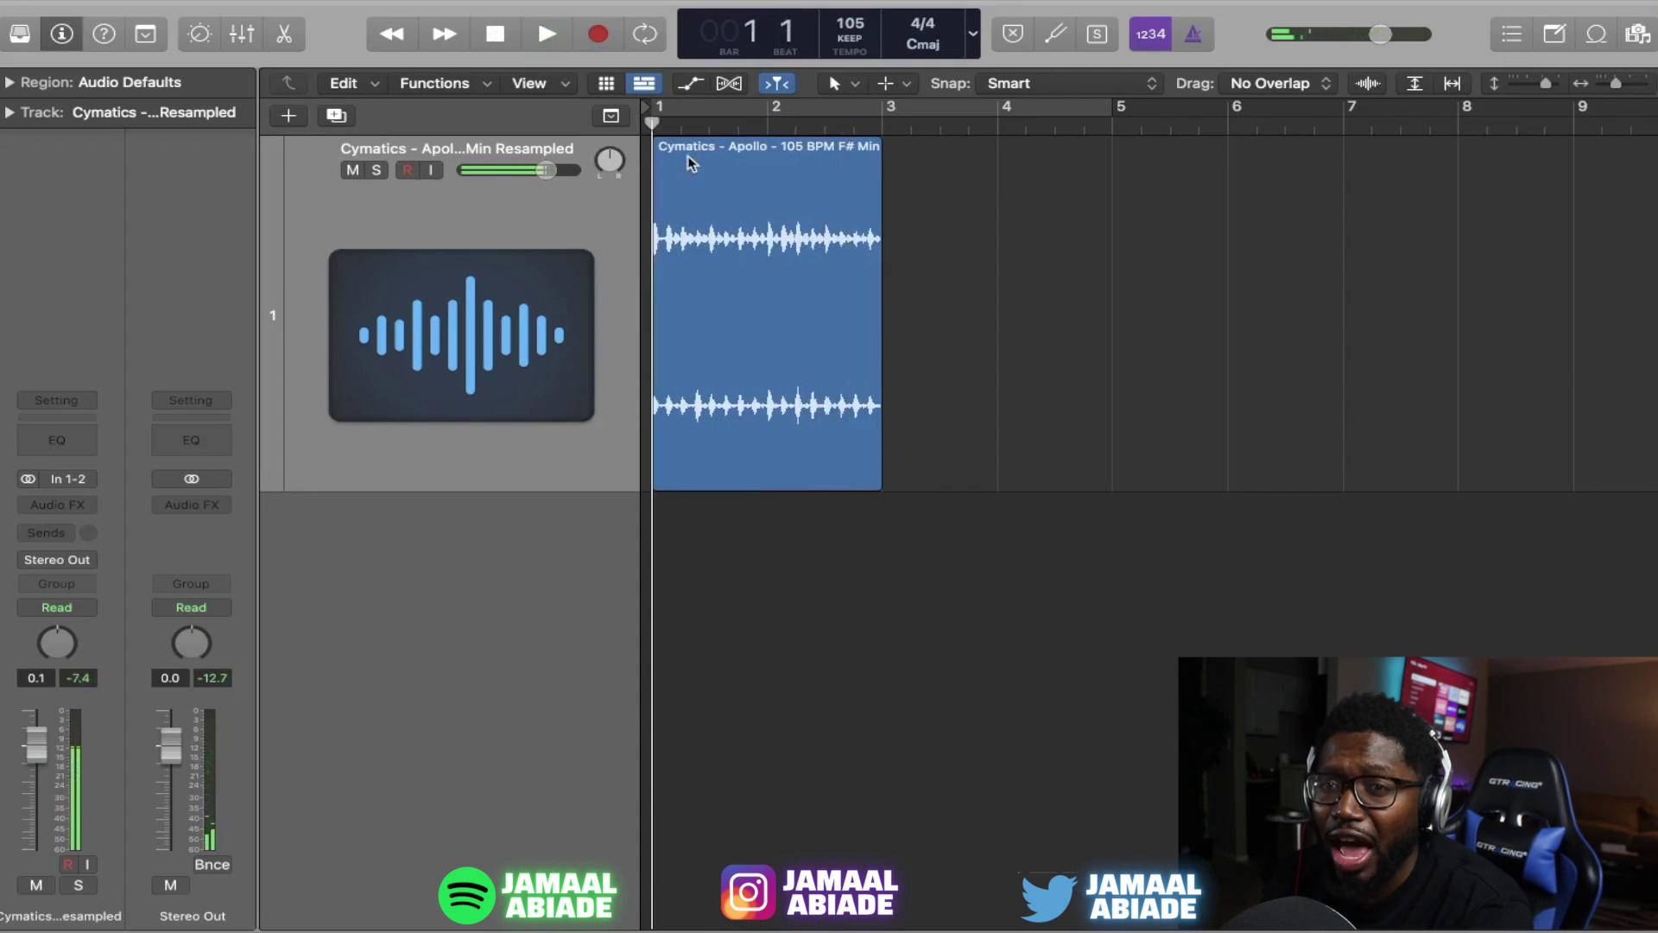
click(765, 313)
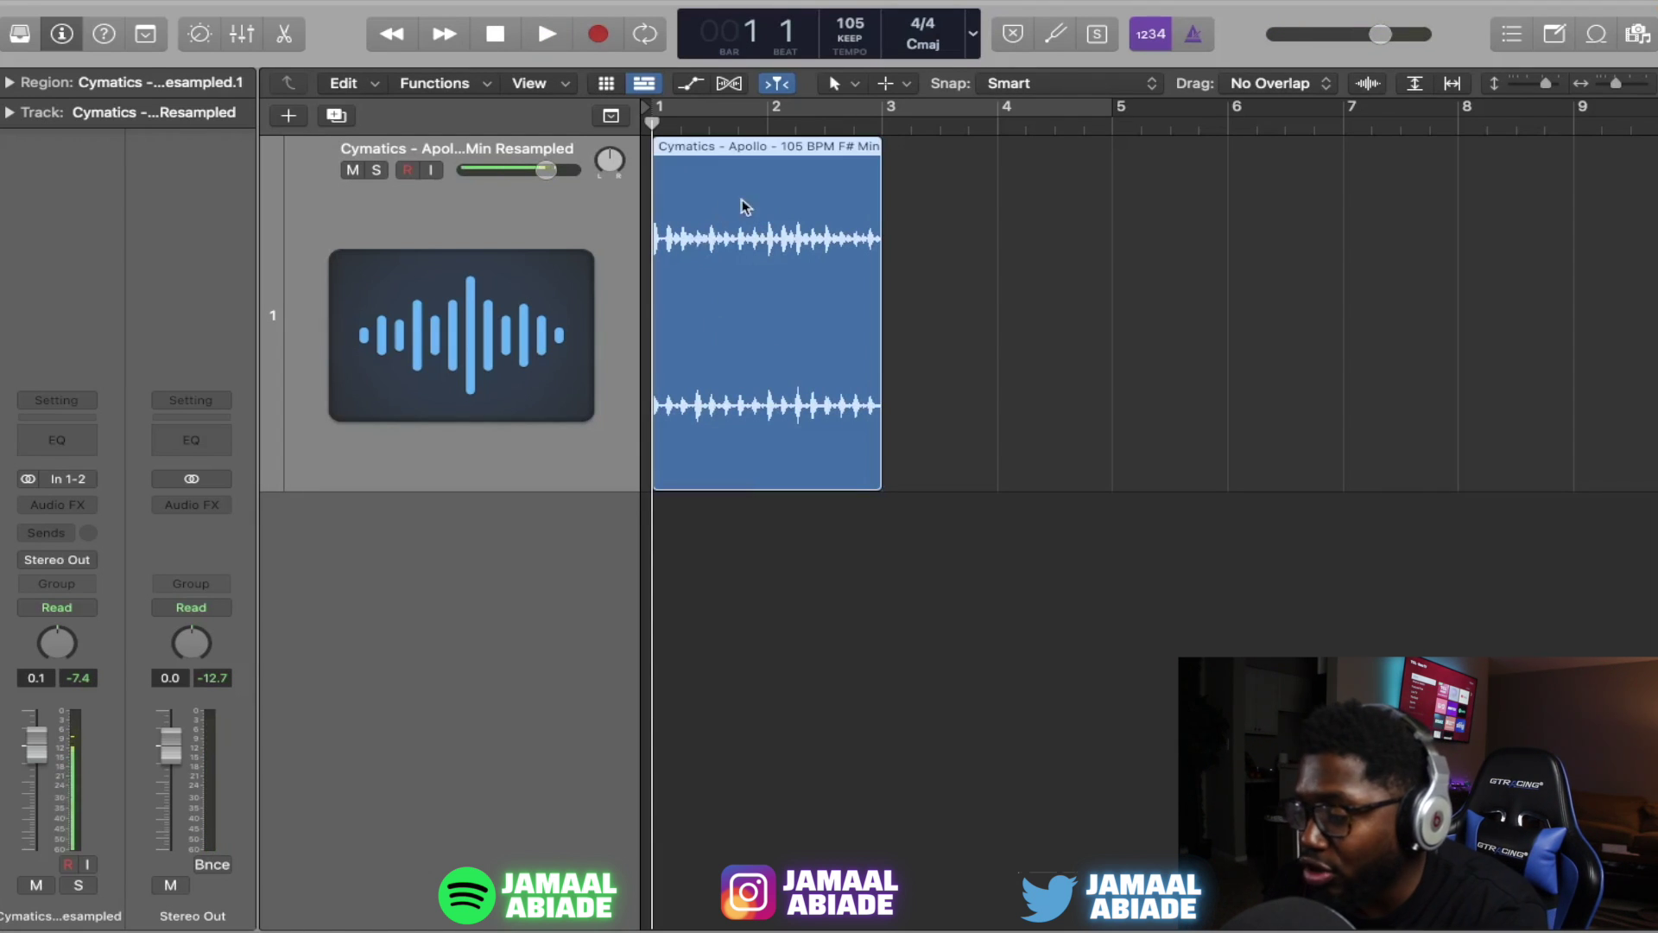
double_click(727, 289)
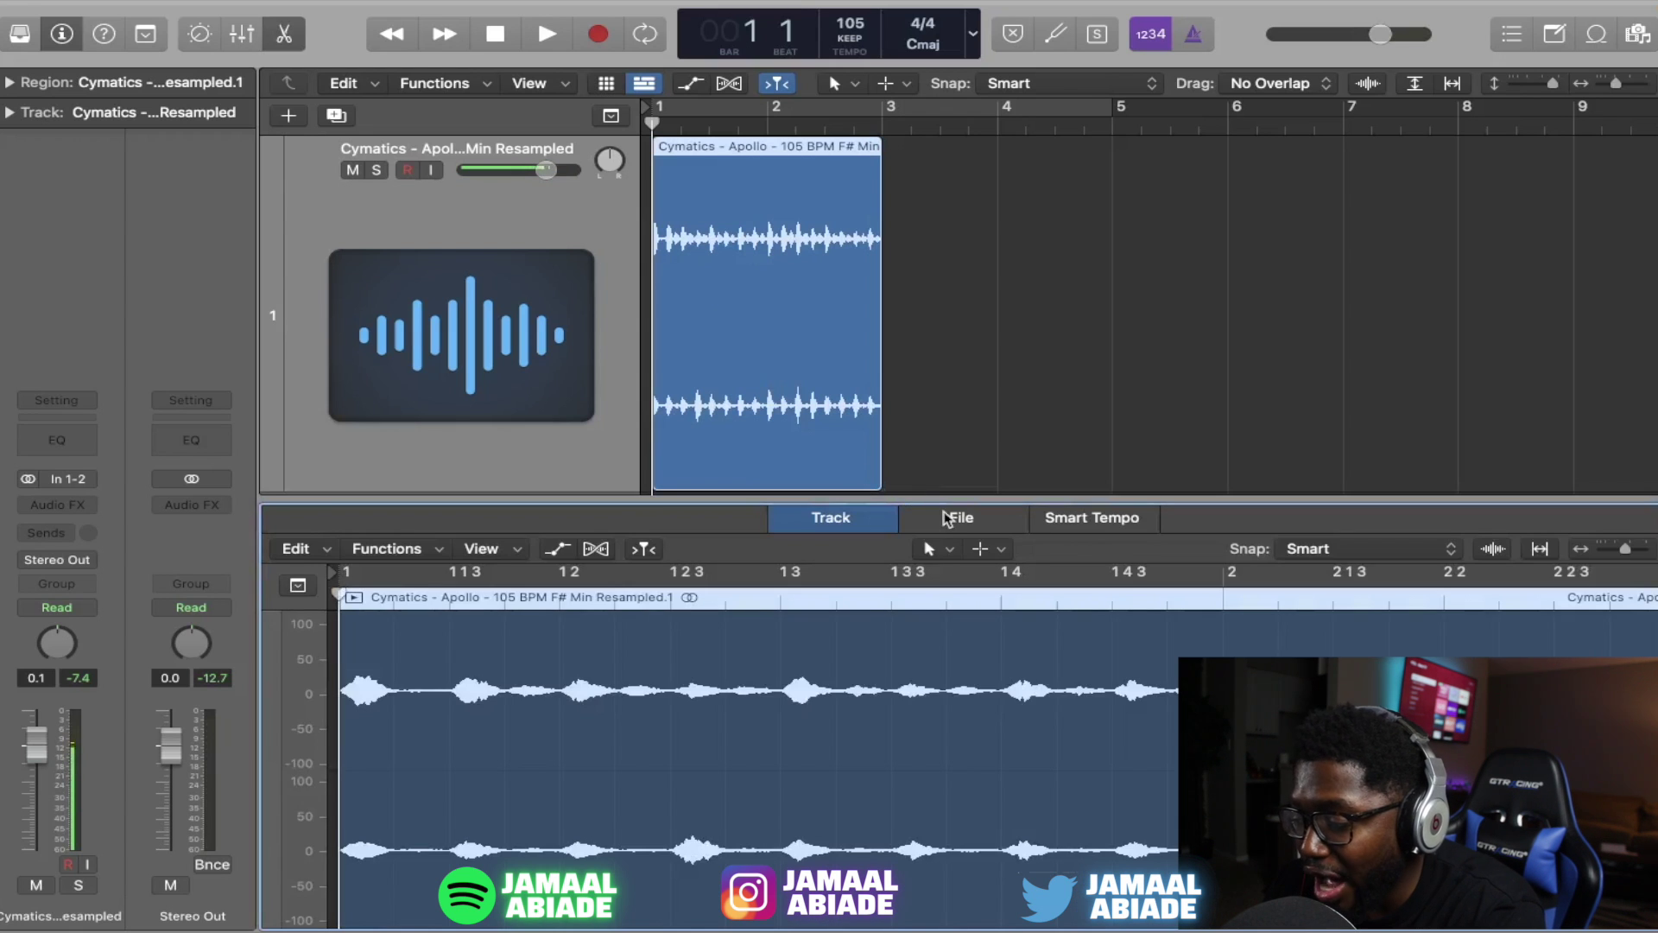
Reverse the loop's audio file with File Functions > Reverse and play it back
click(947, 518)
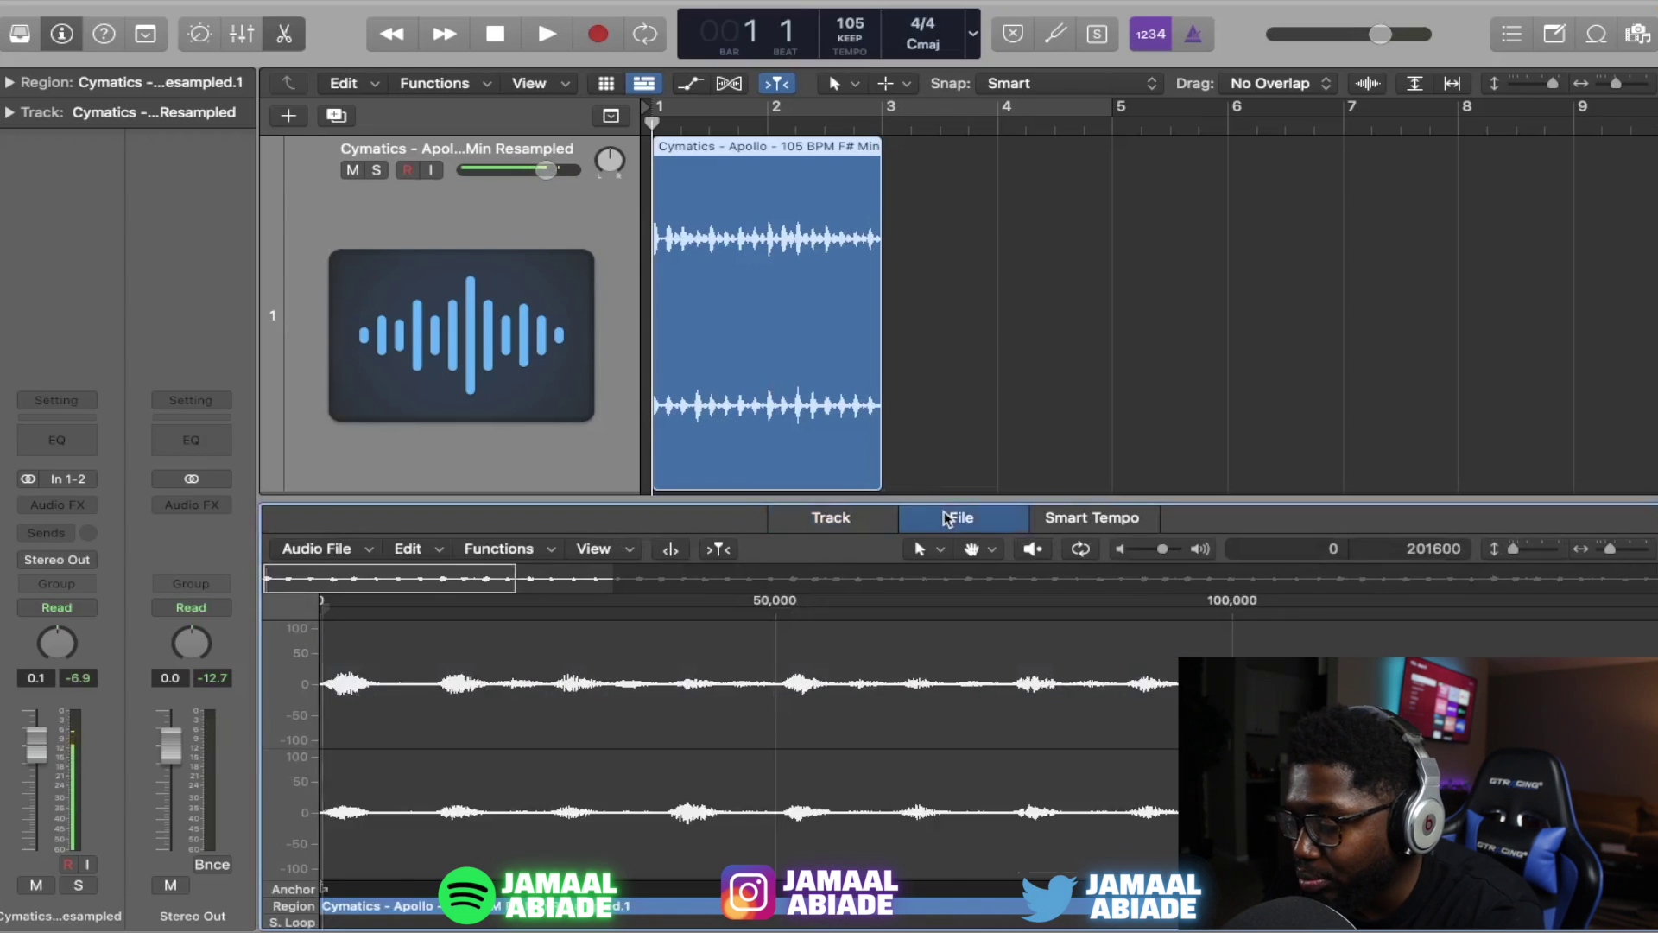
click(480, 552)
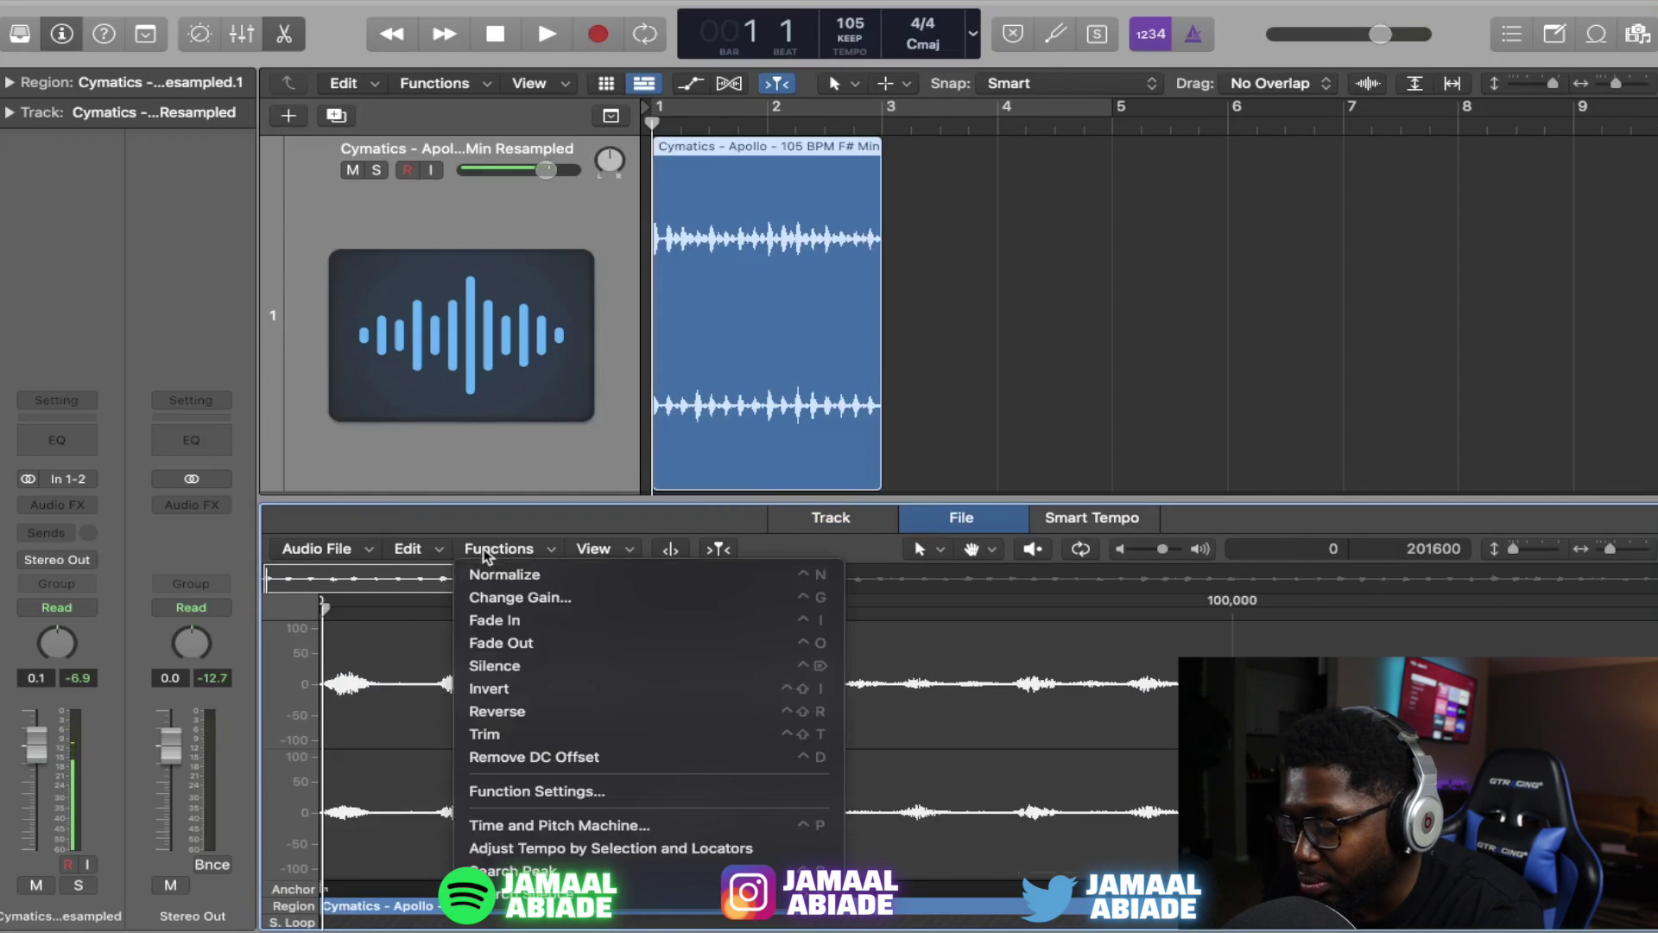
click(526, 715)
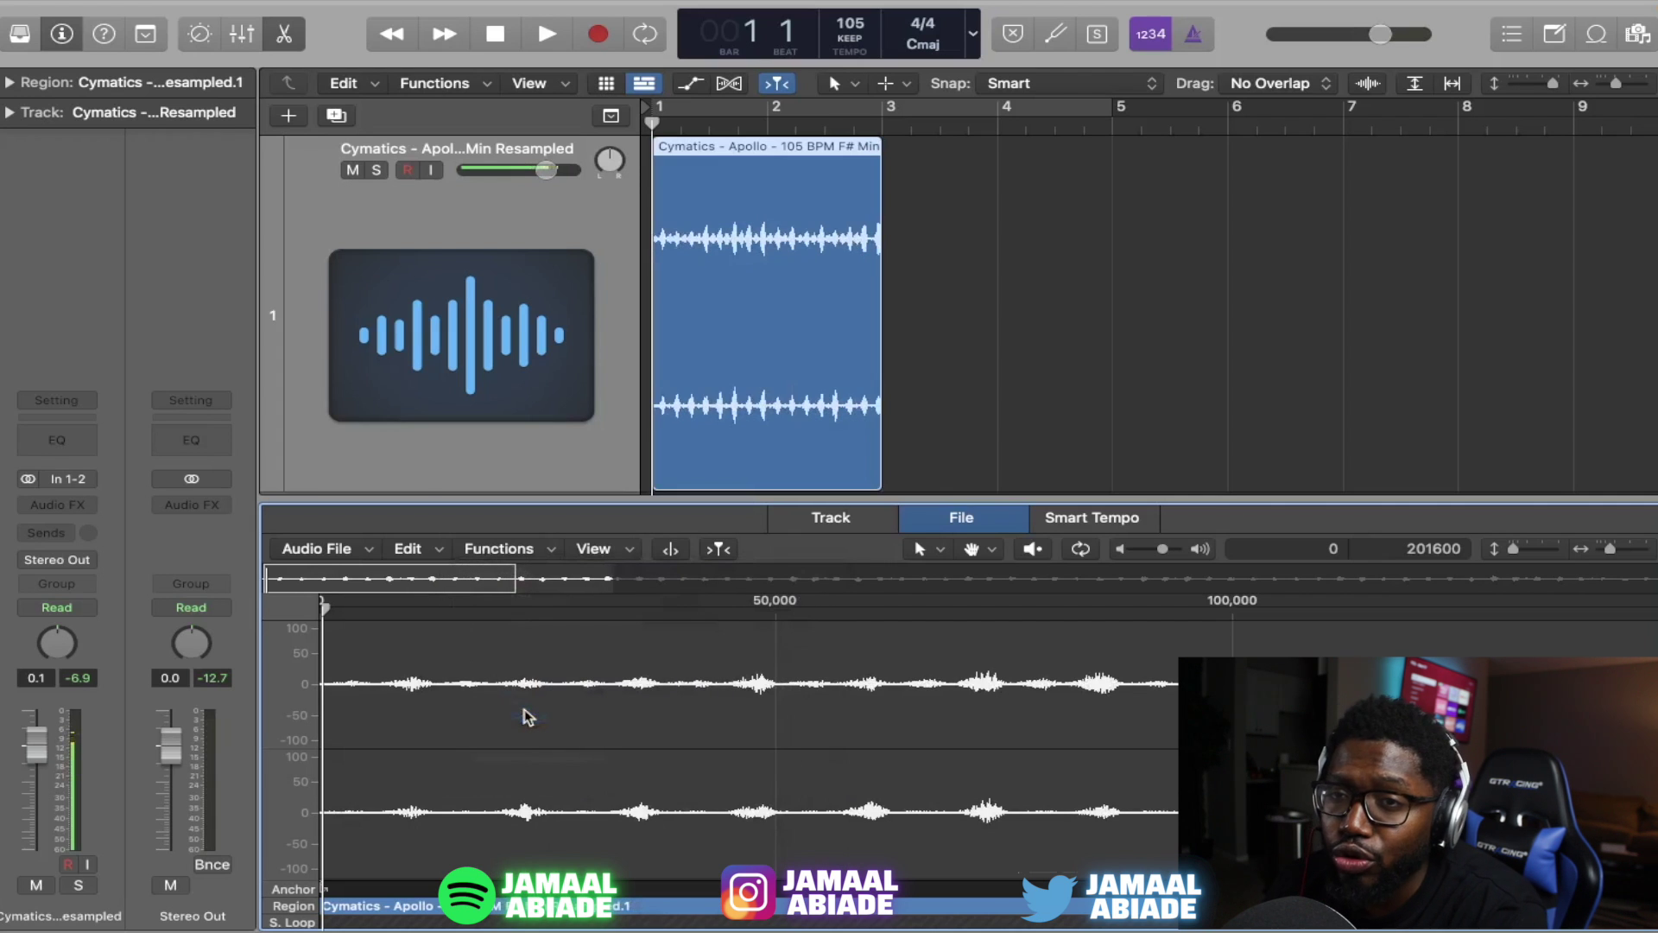
key(space)
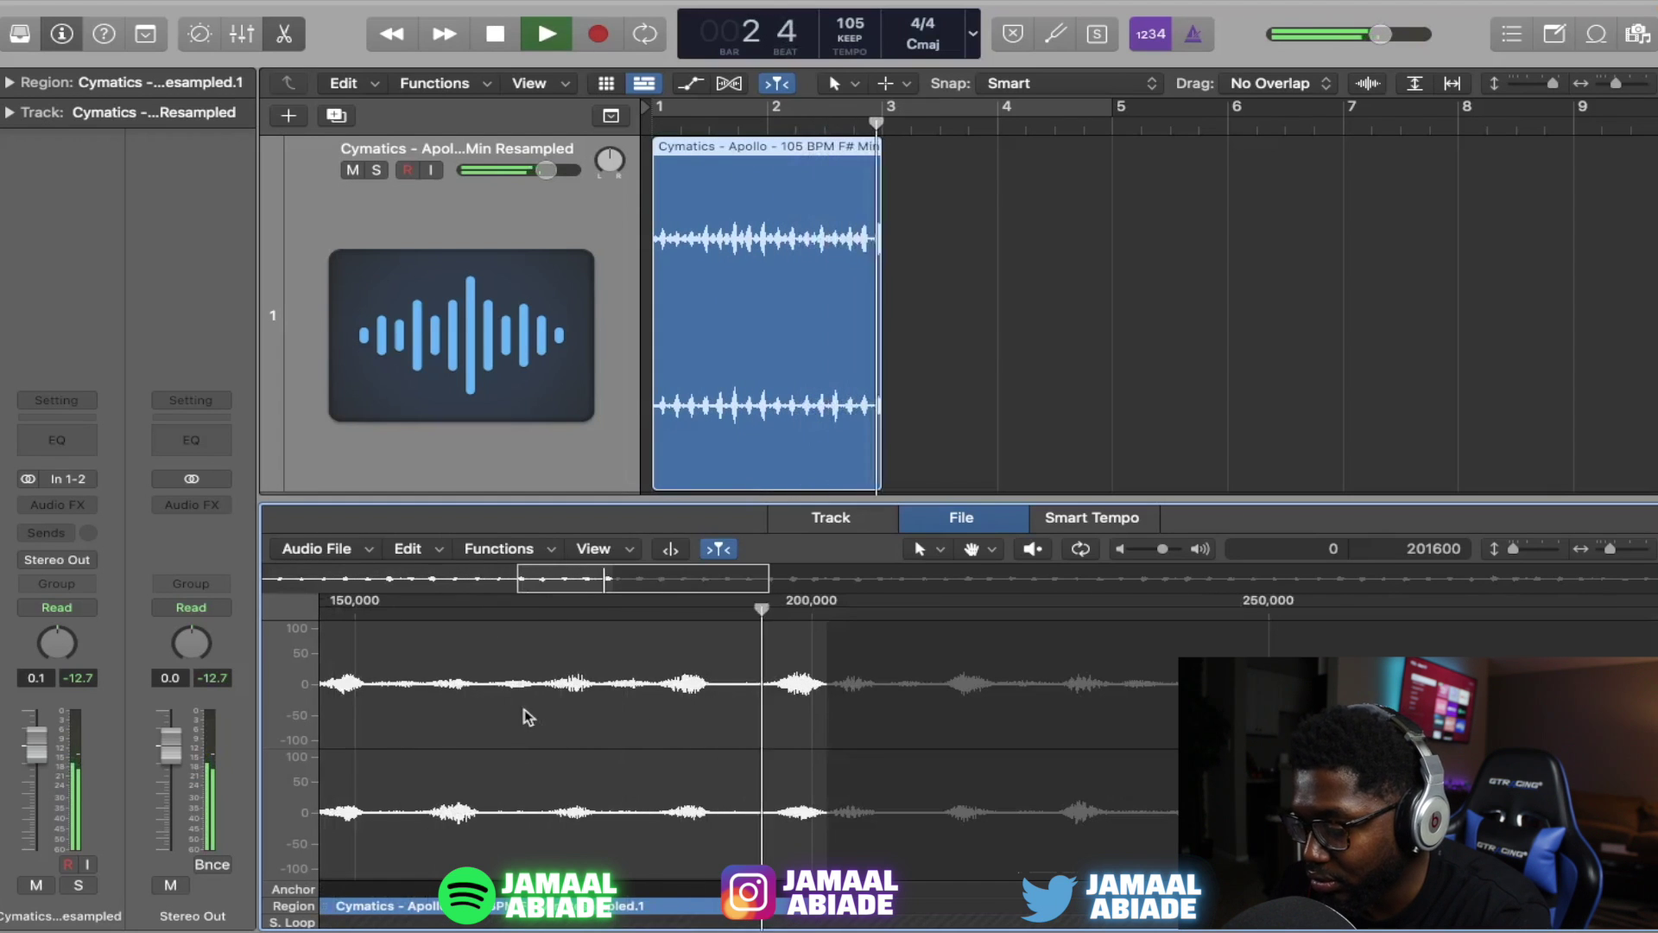
Copy the Apollo loop region onto a new Audio 2 track and replay it
key(space)
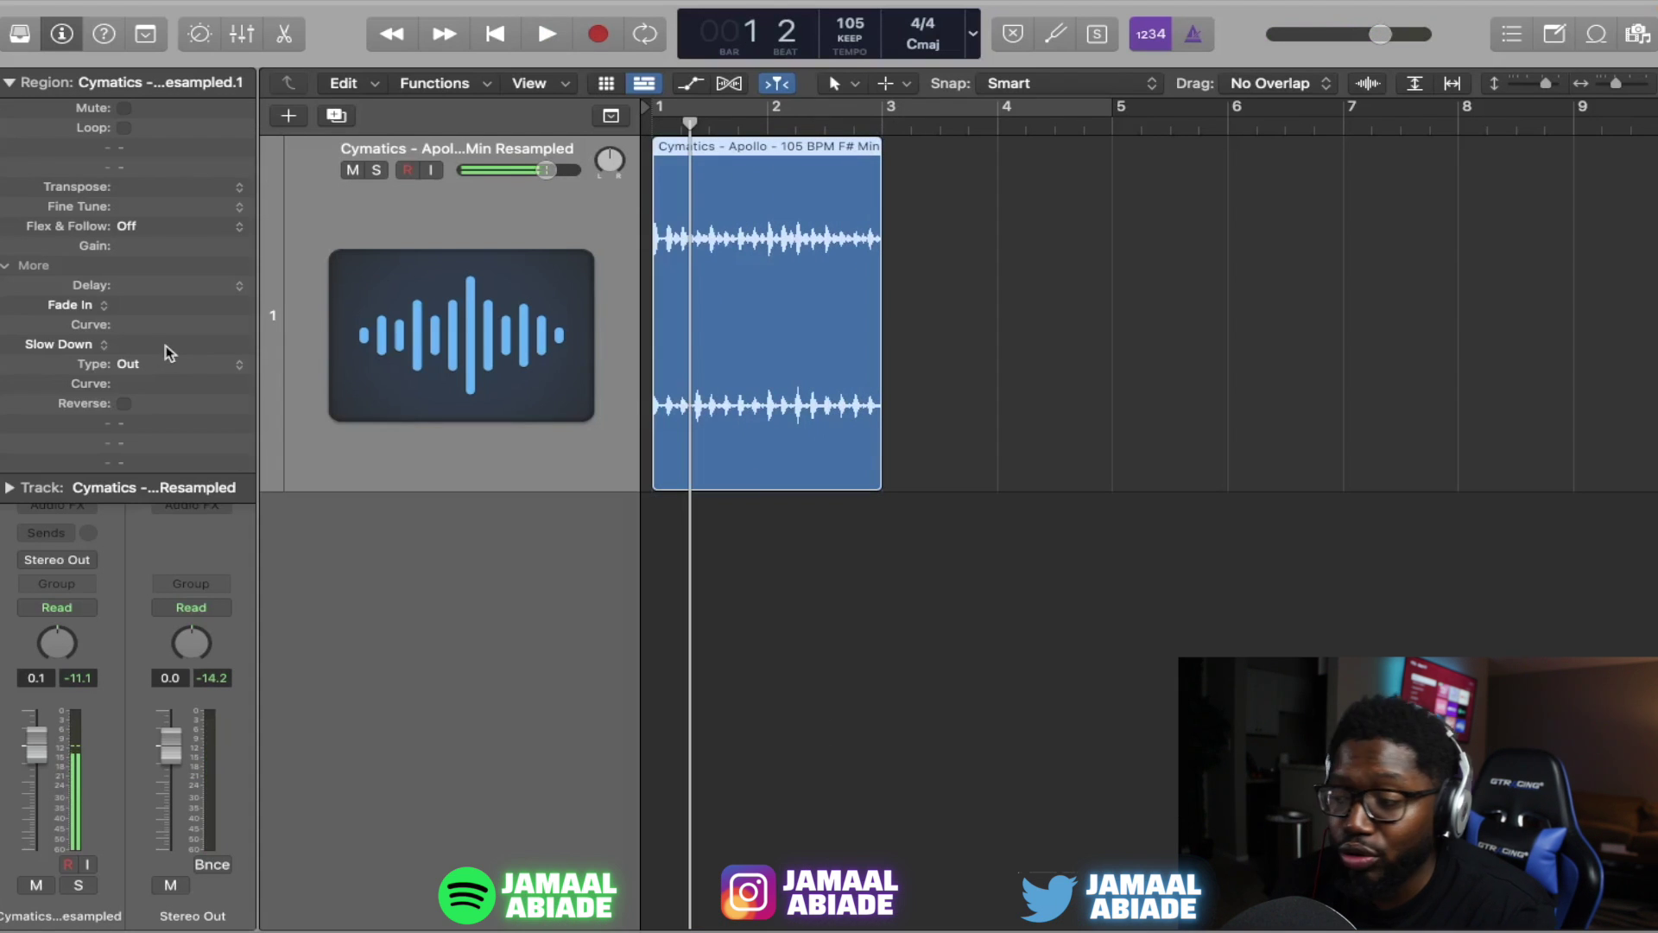
key(Return)
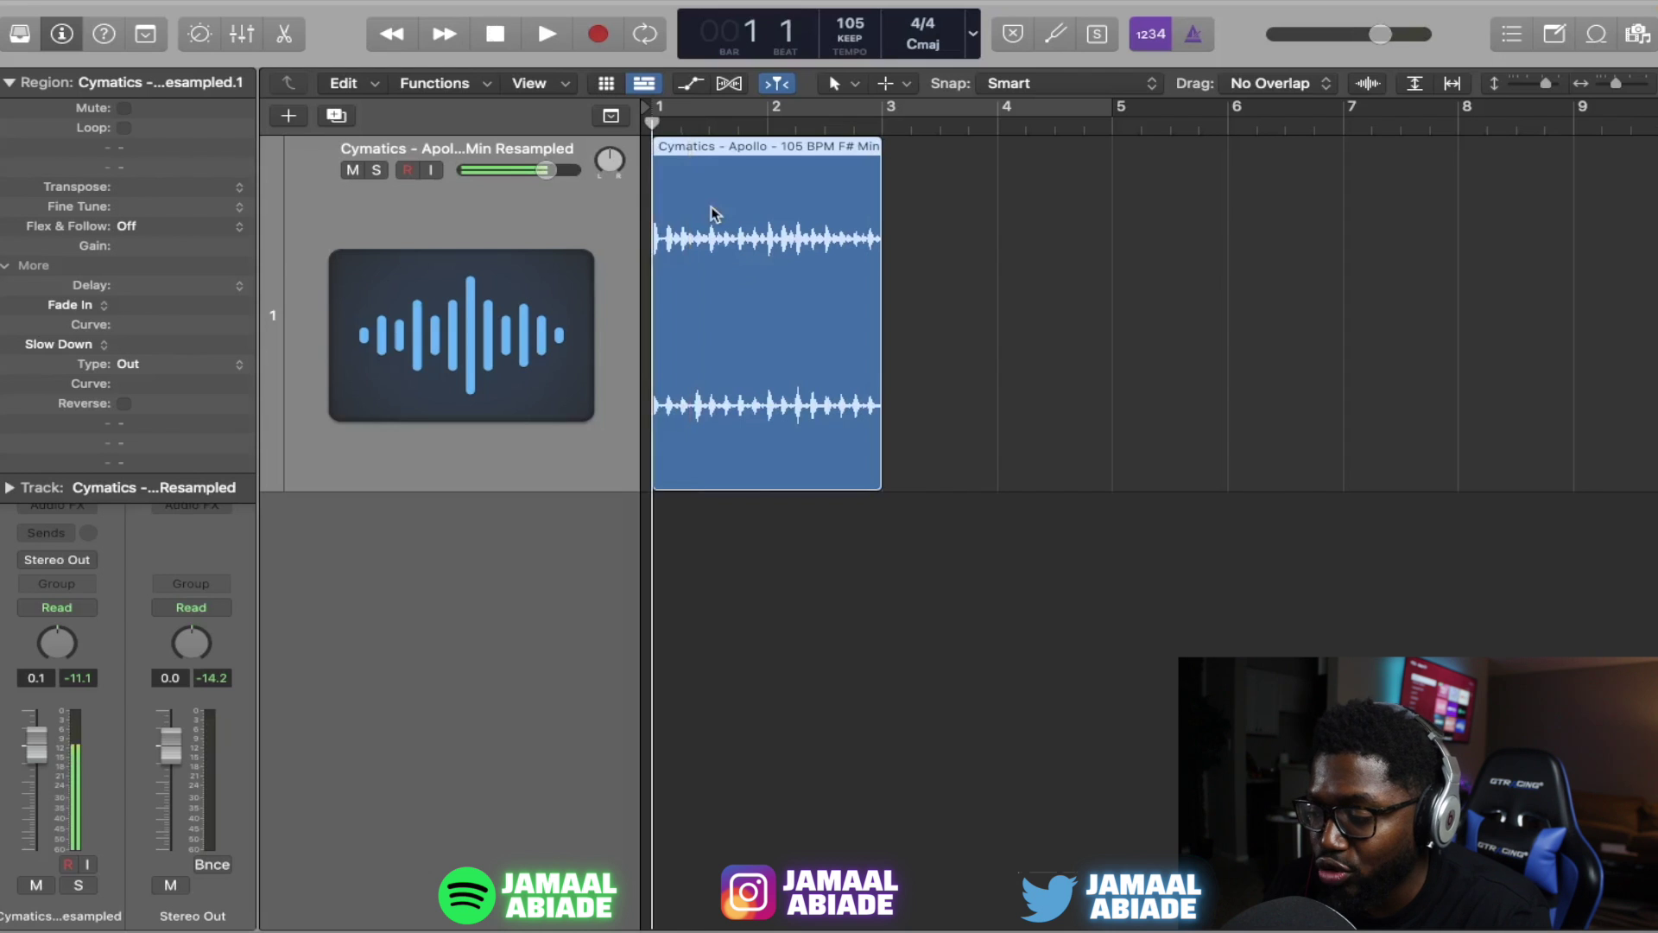
key(space)
key(space)
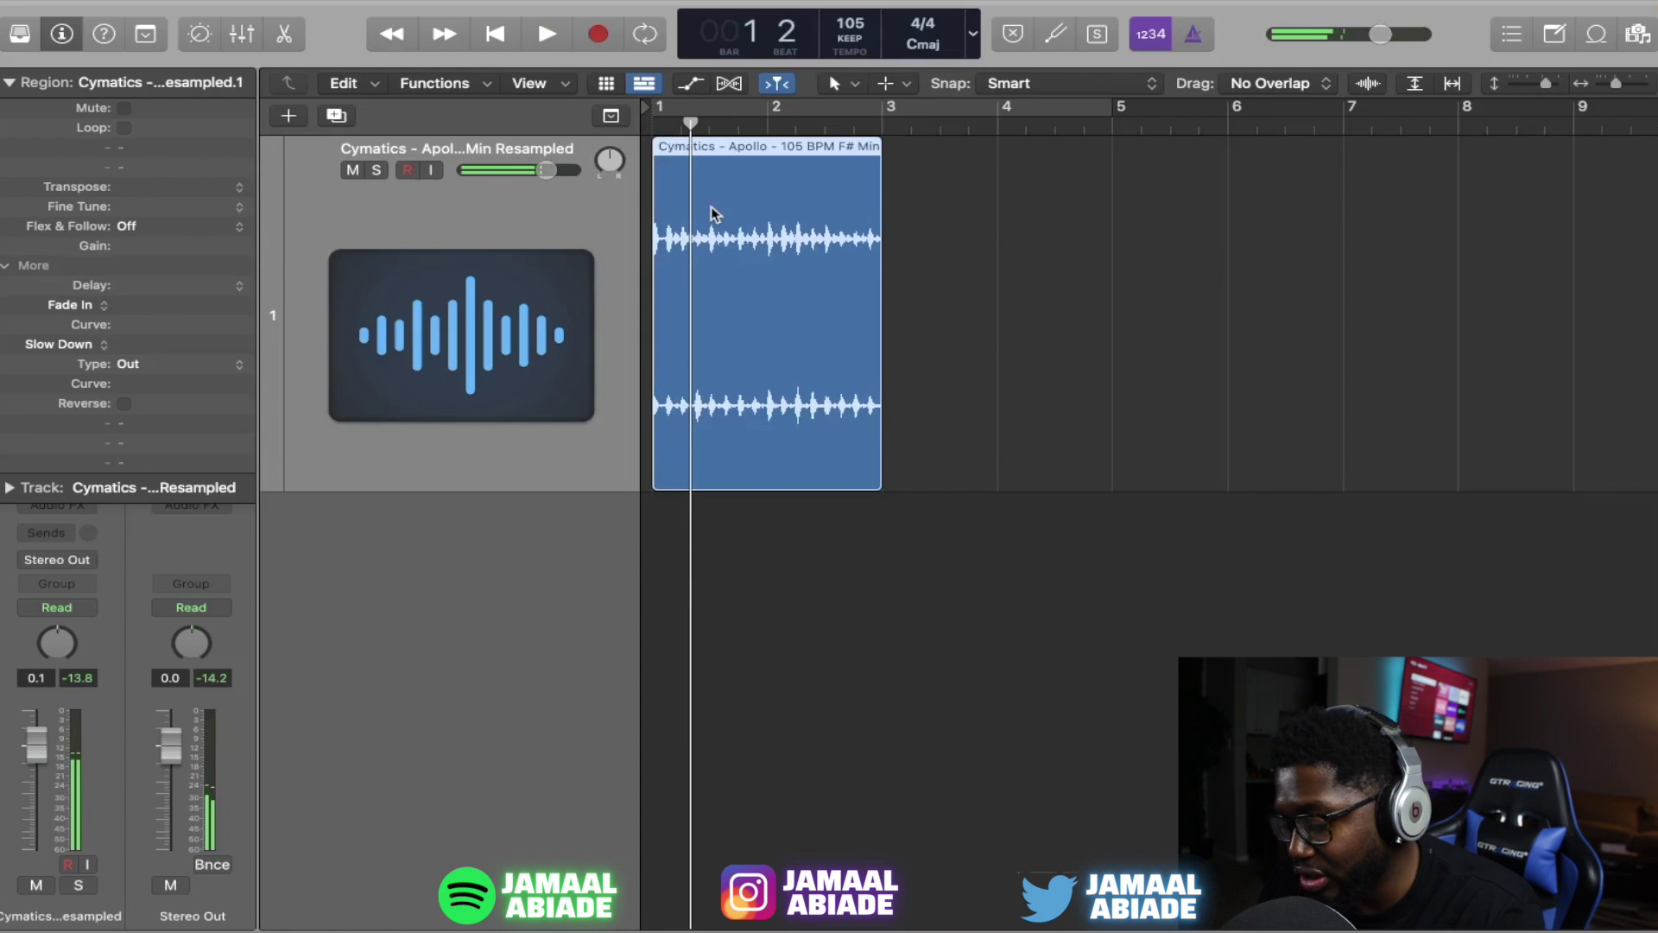
drag(712, 213, 698, 598)
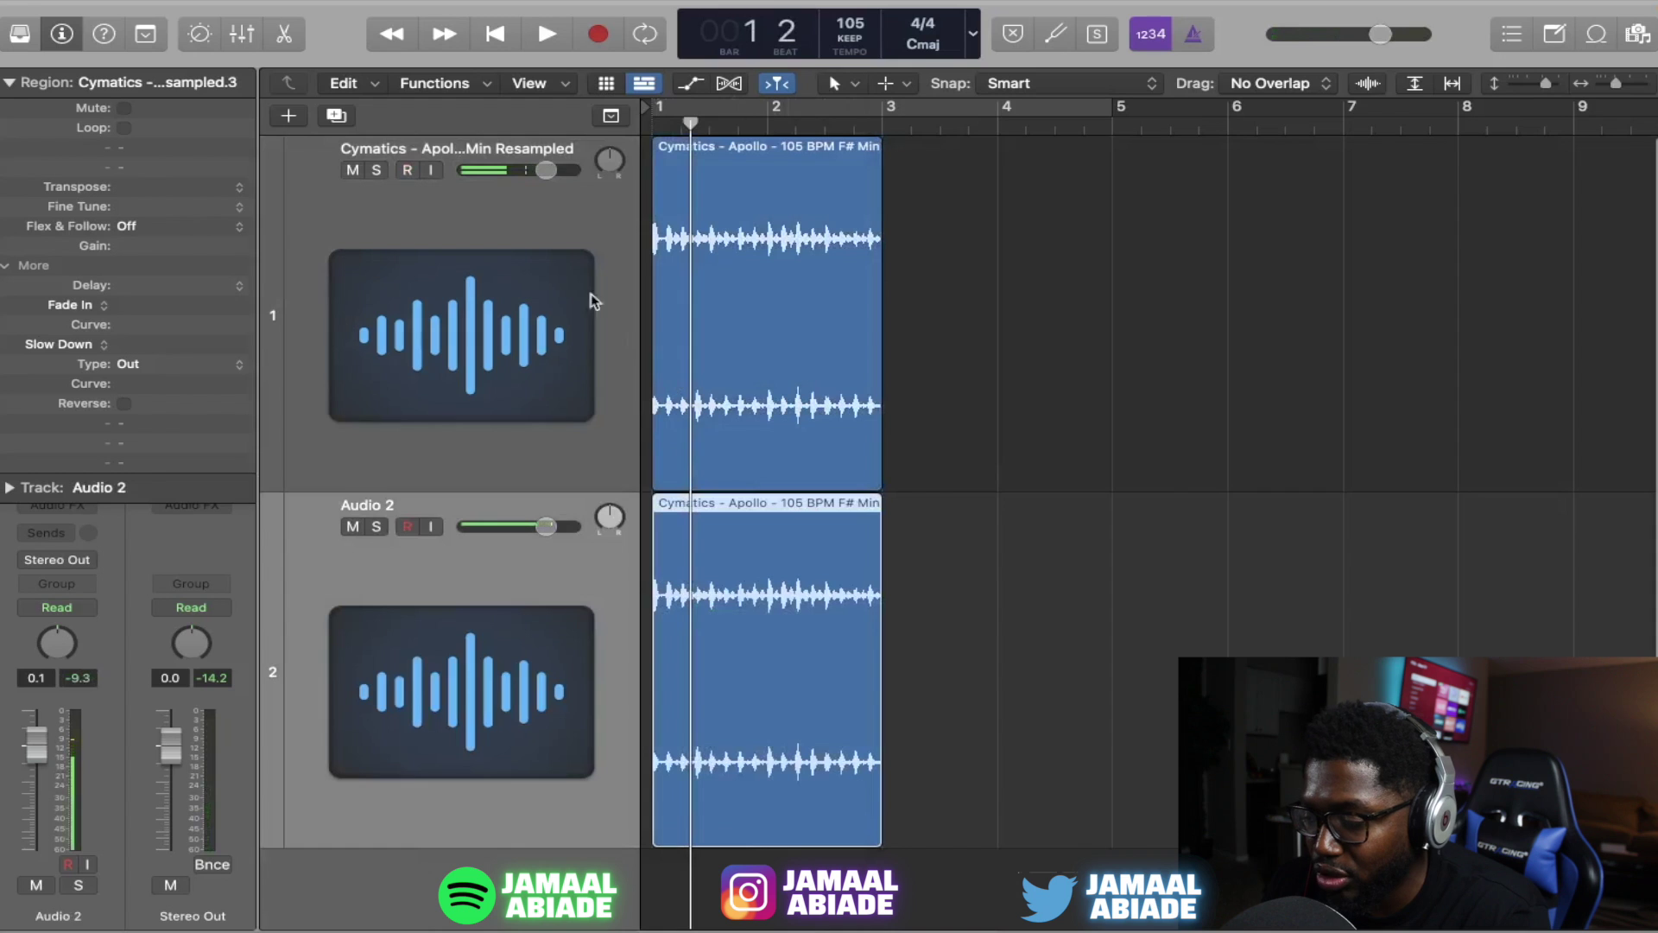
click(485, 235)
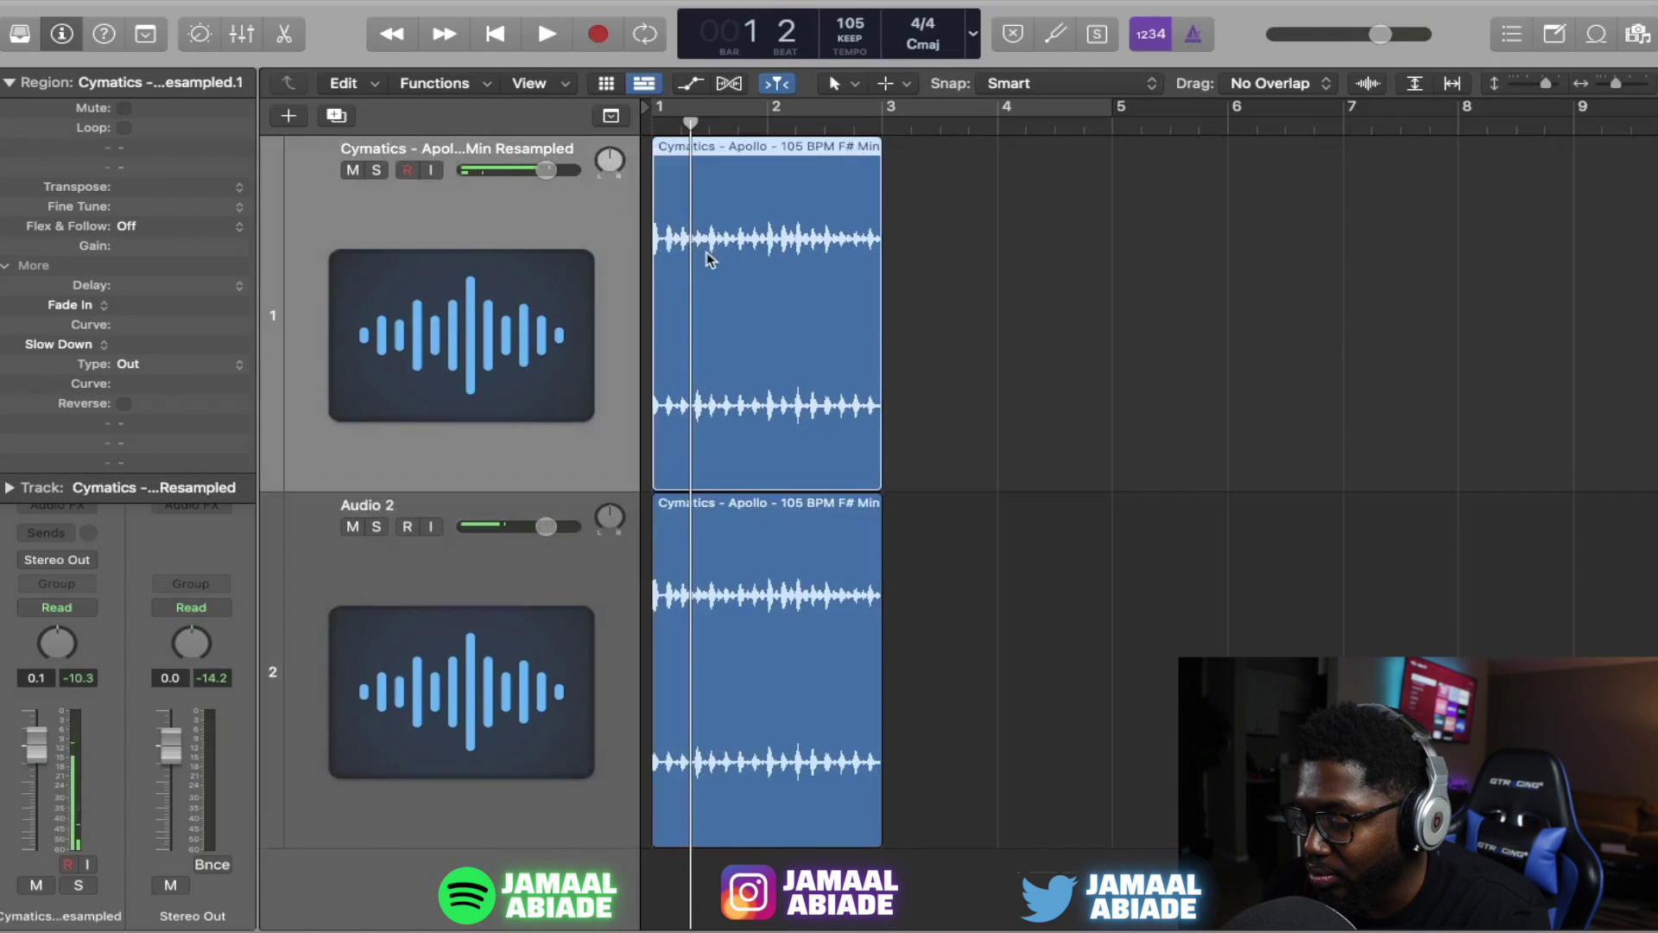
key(space)
key(space)
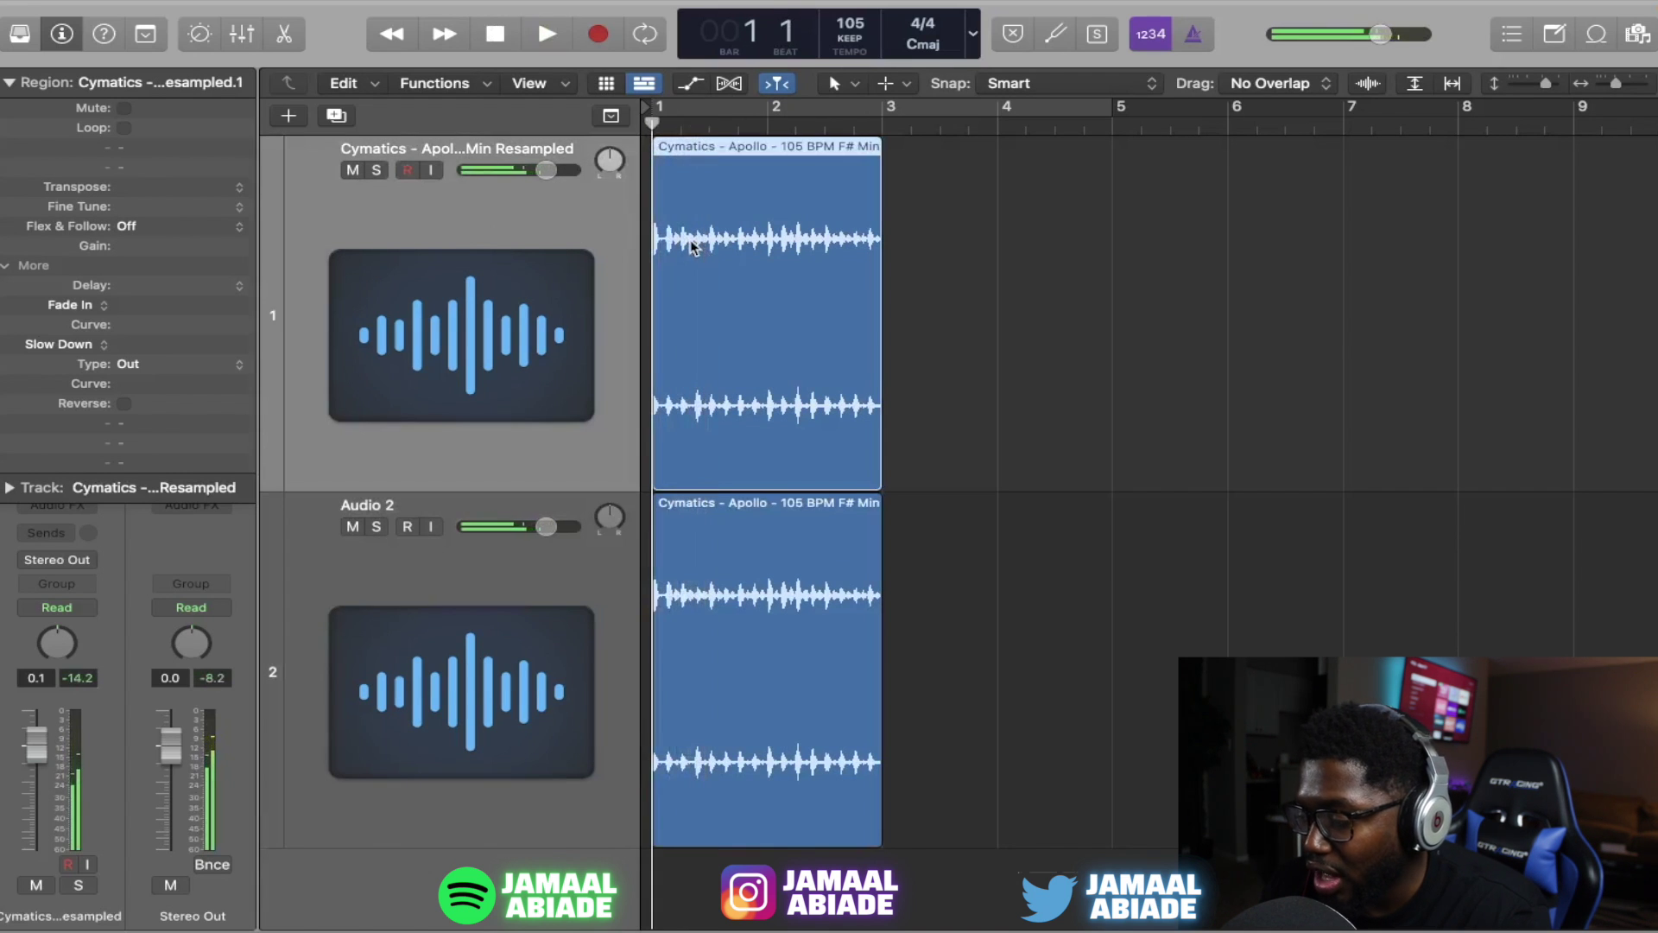
Reverse the track 1 loop's audio file again, close the editor, and play both loops
click(904, 216)
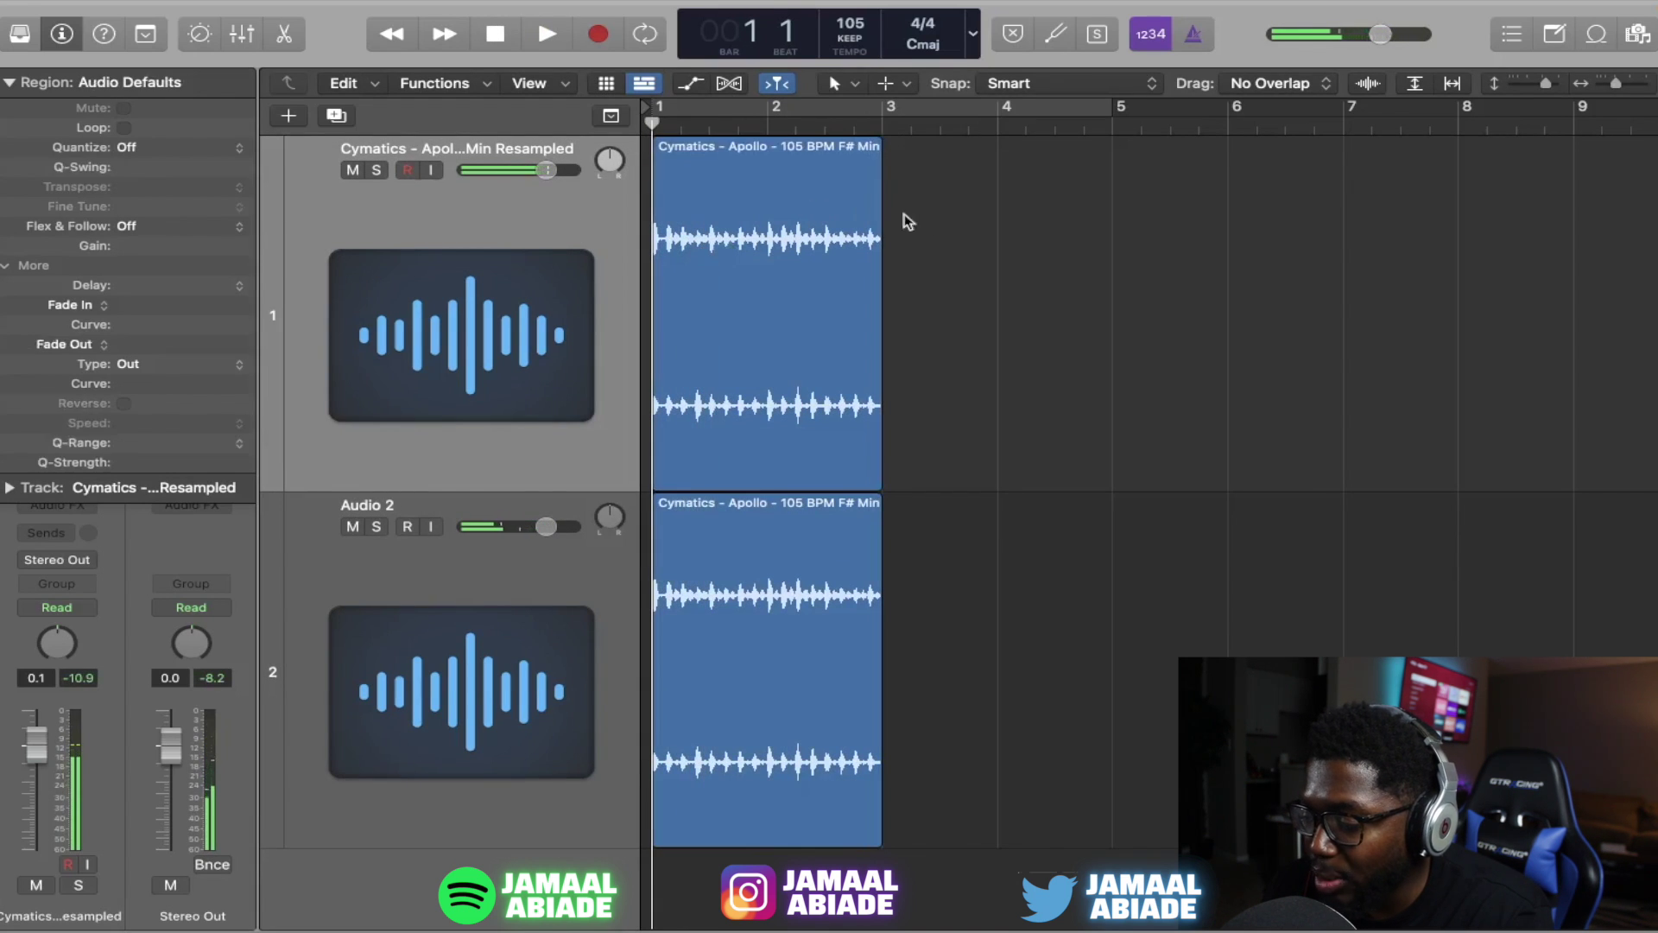
double_click(729, 207)
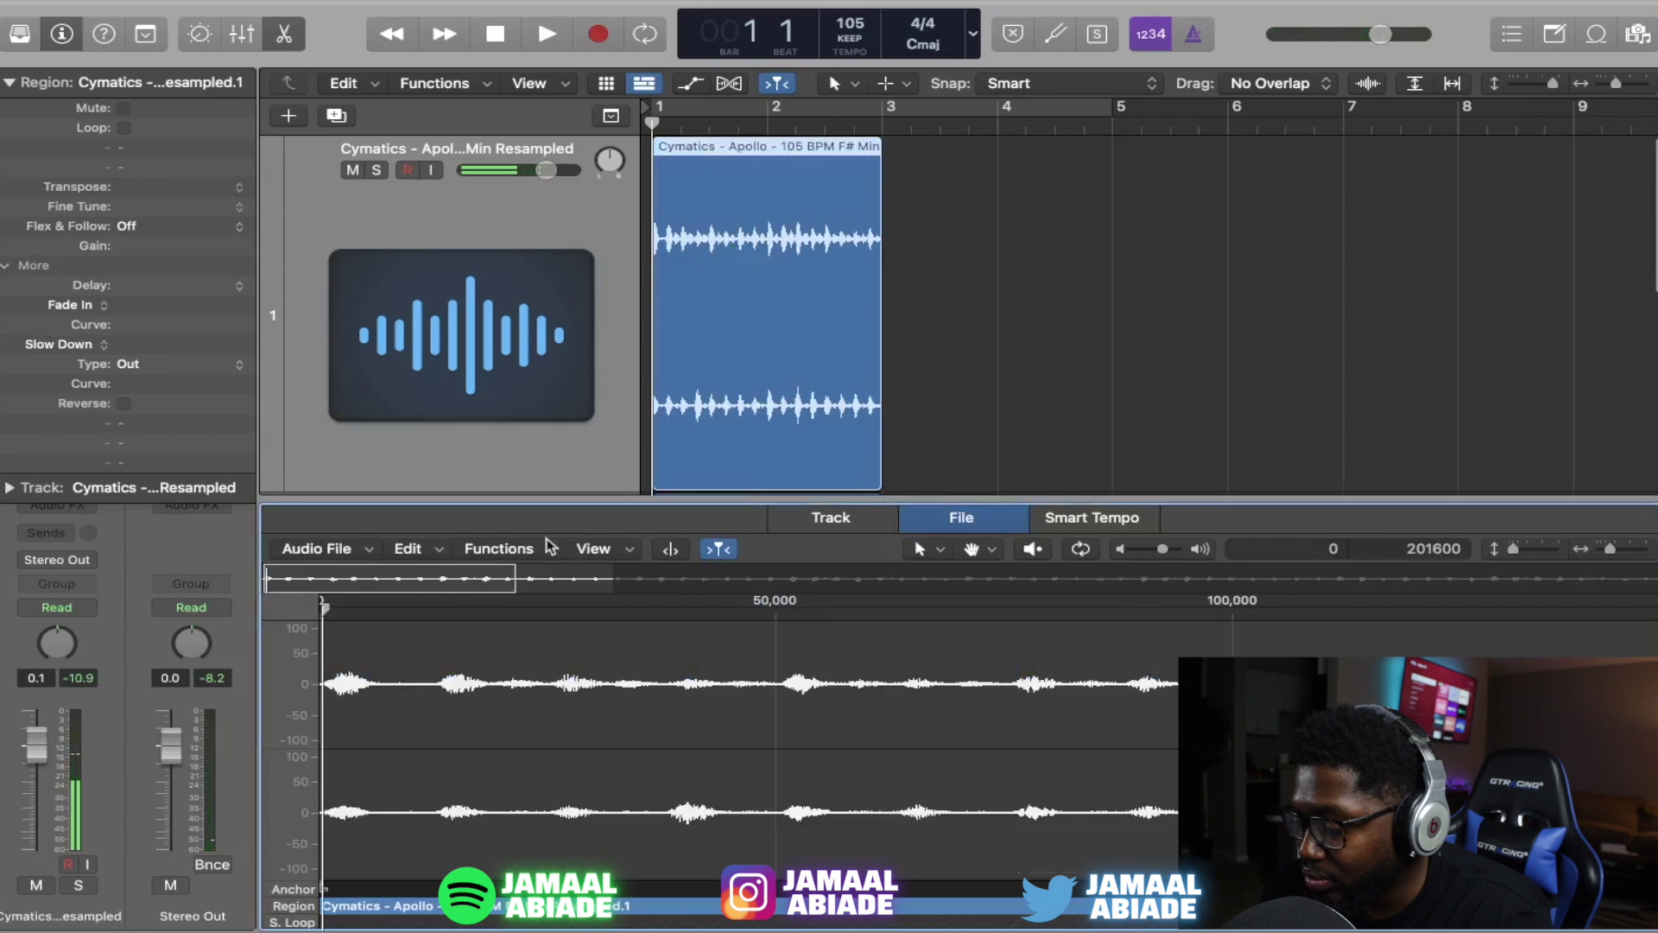
click(527, 549)
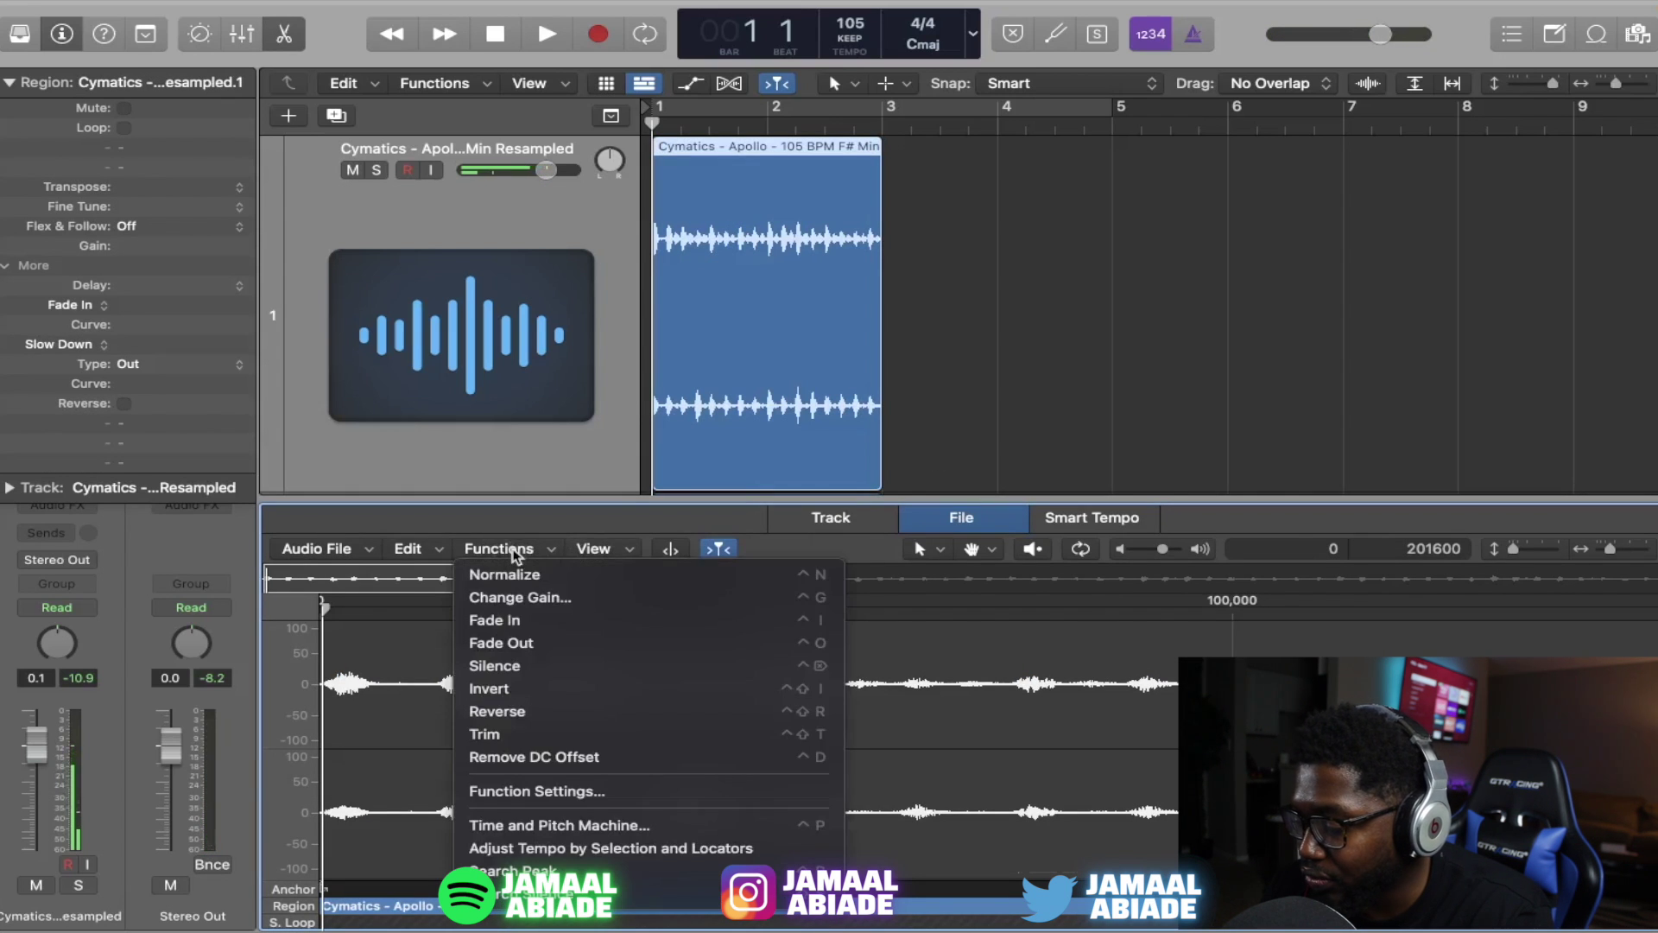
click(521, 710)
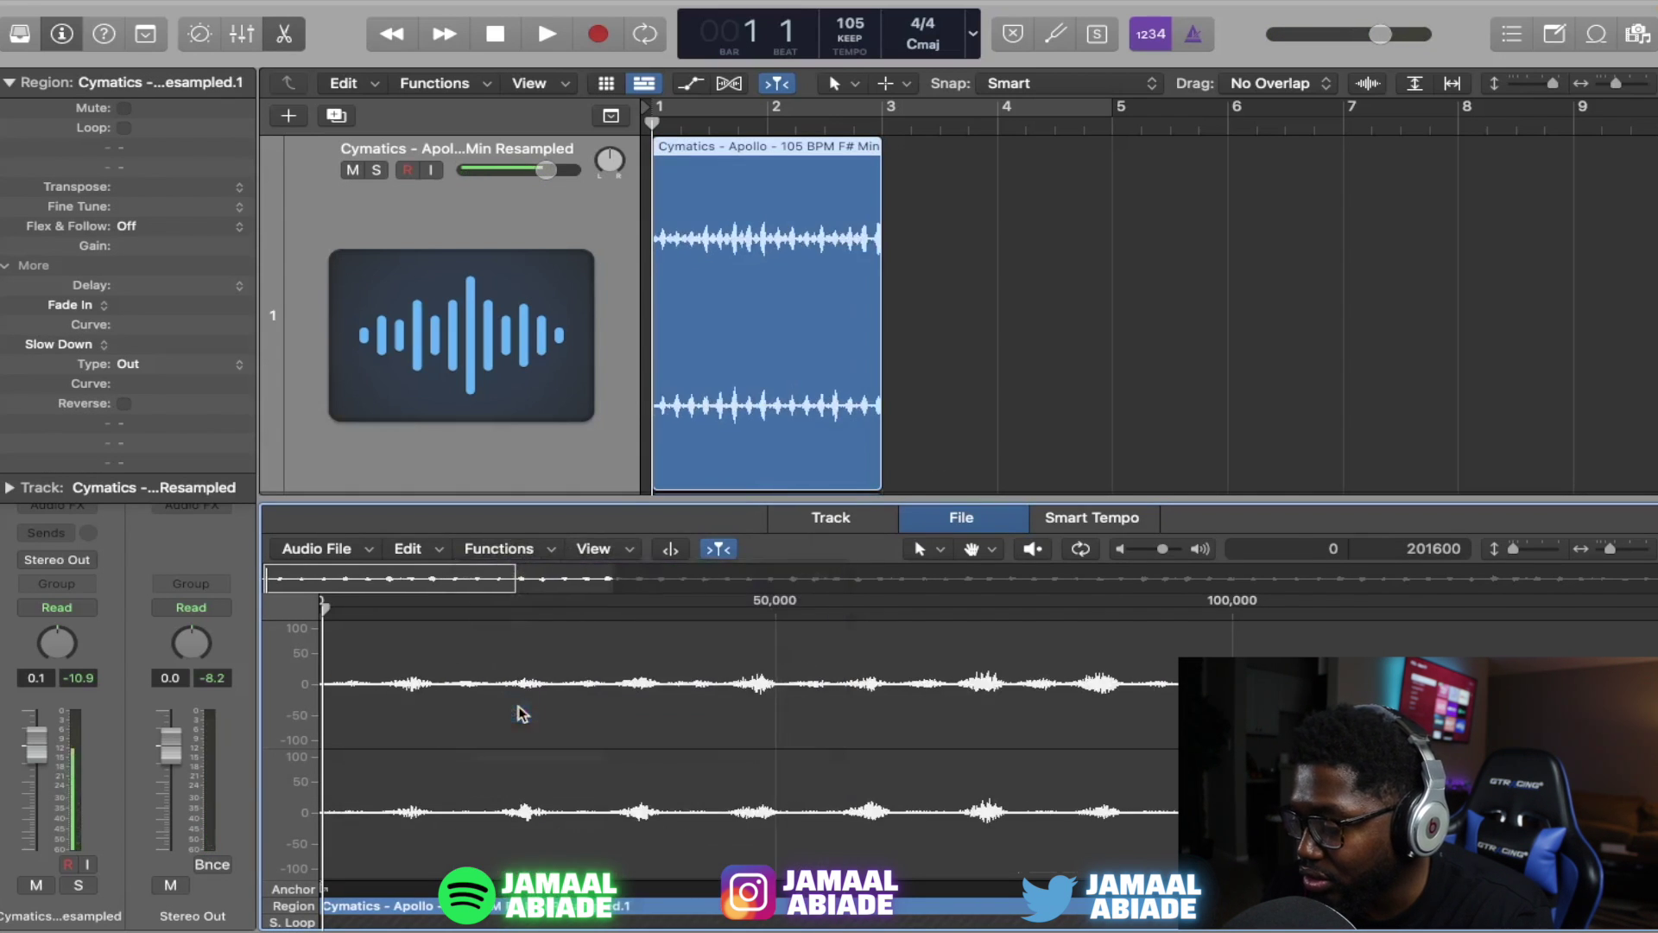
key(x)
key(x)
key(super+d)
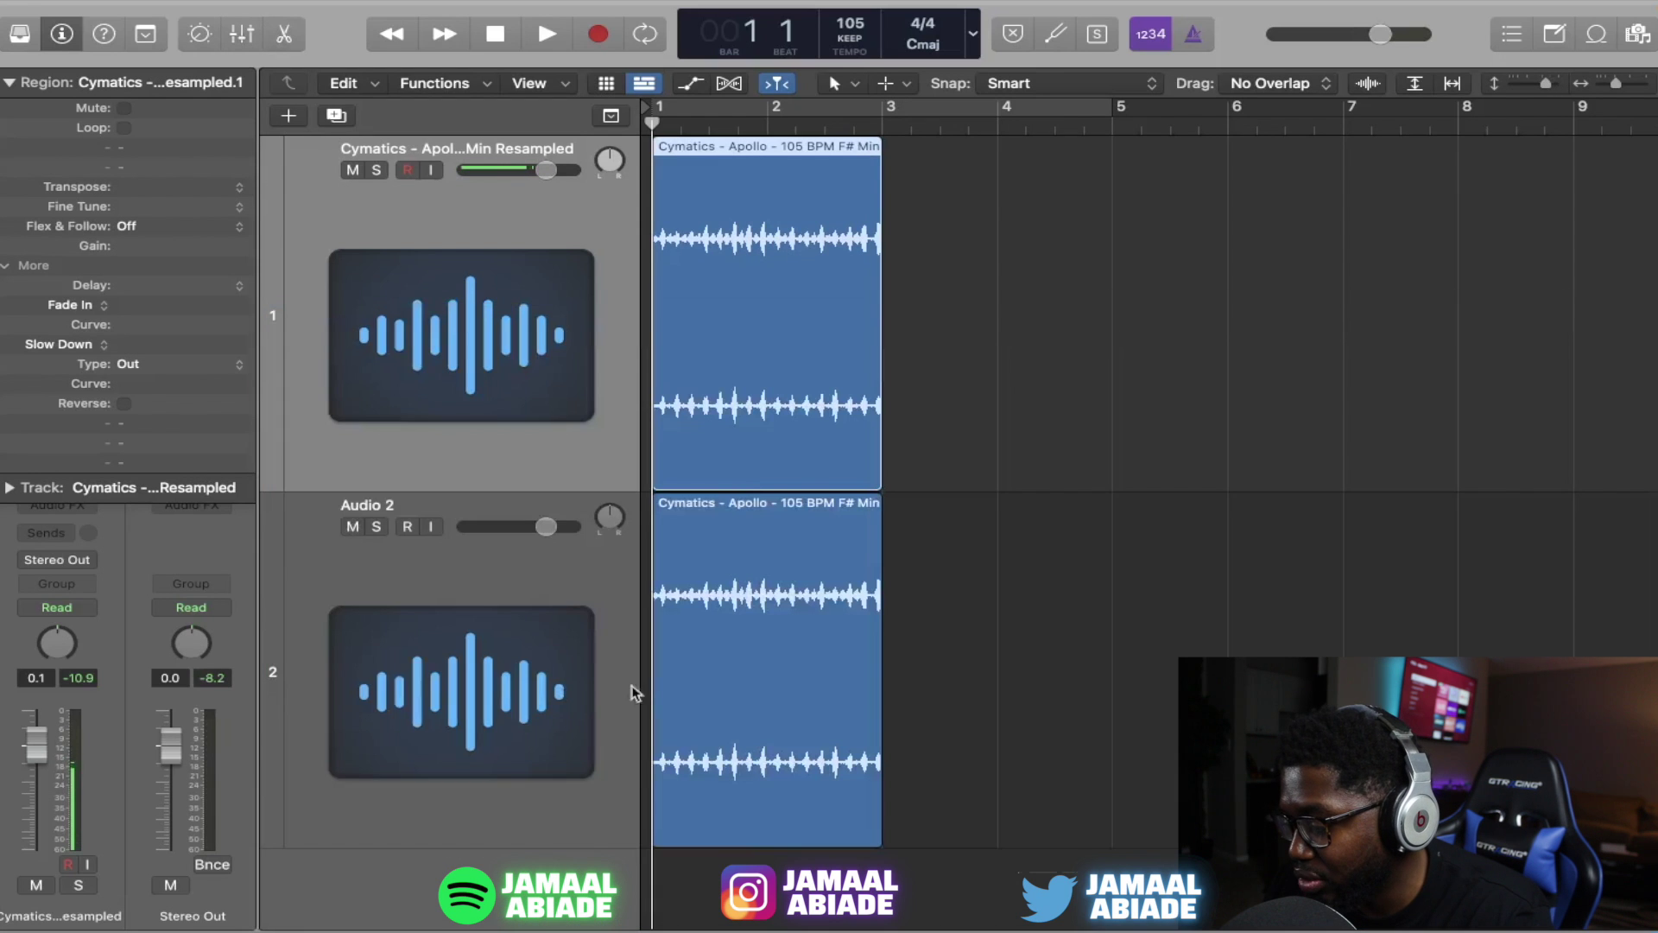
key(space)
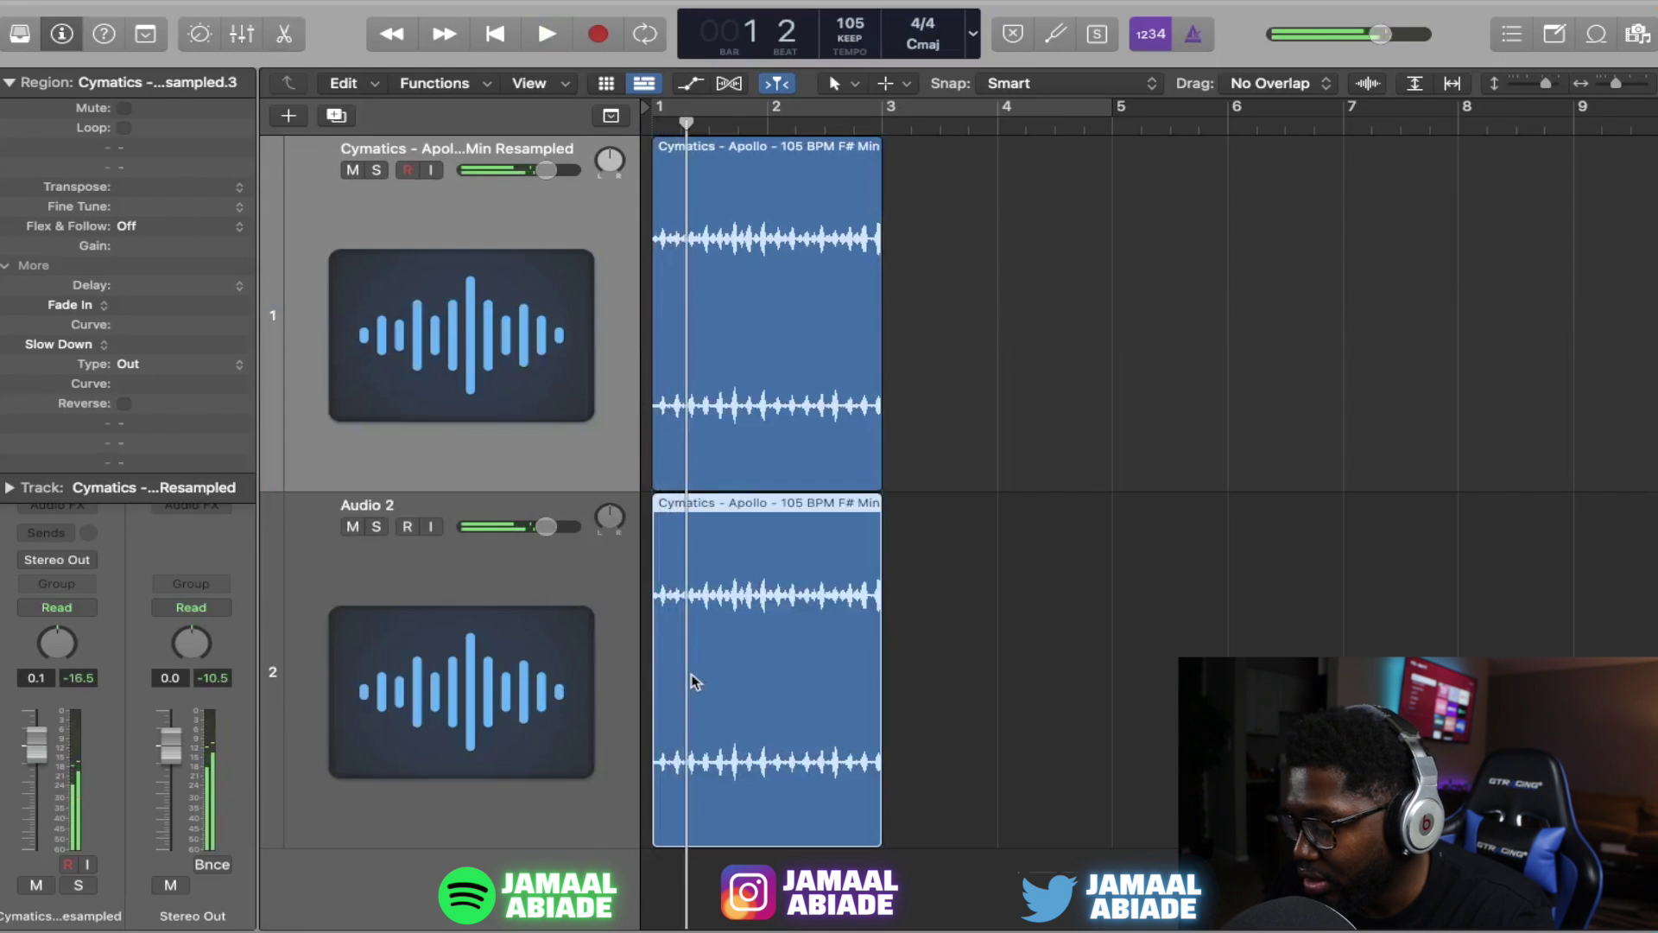
Move the Audio 2 copy onto track 1 at bar 3, then reverse the first region's audio file
drag(695, 682, 923, 423)
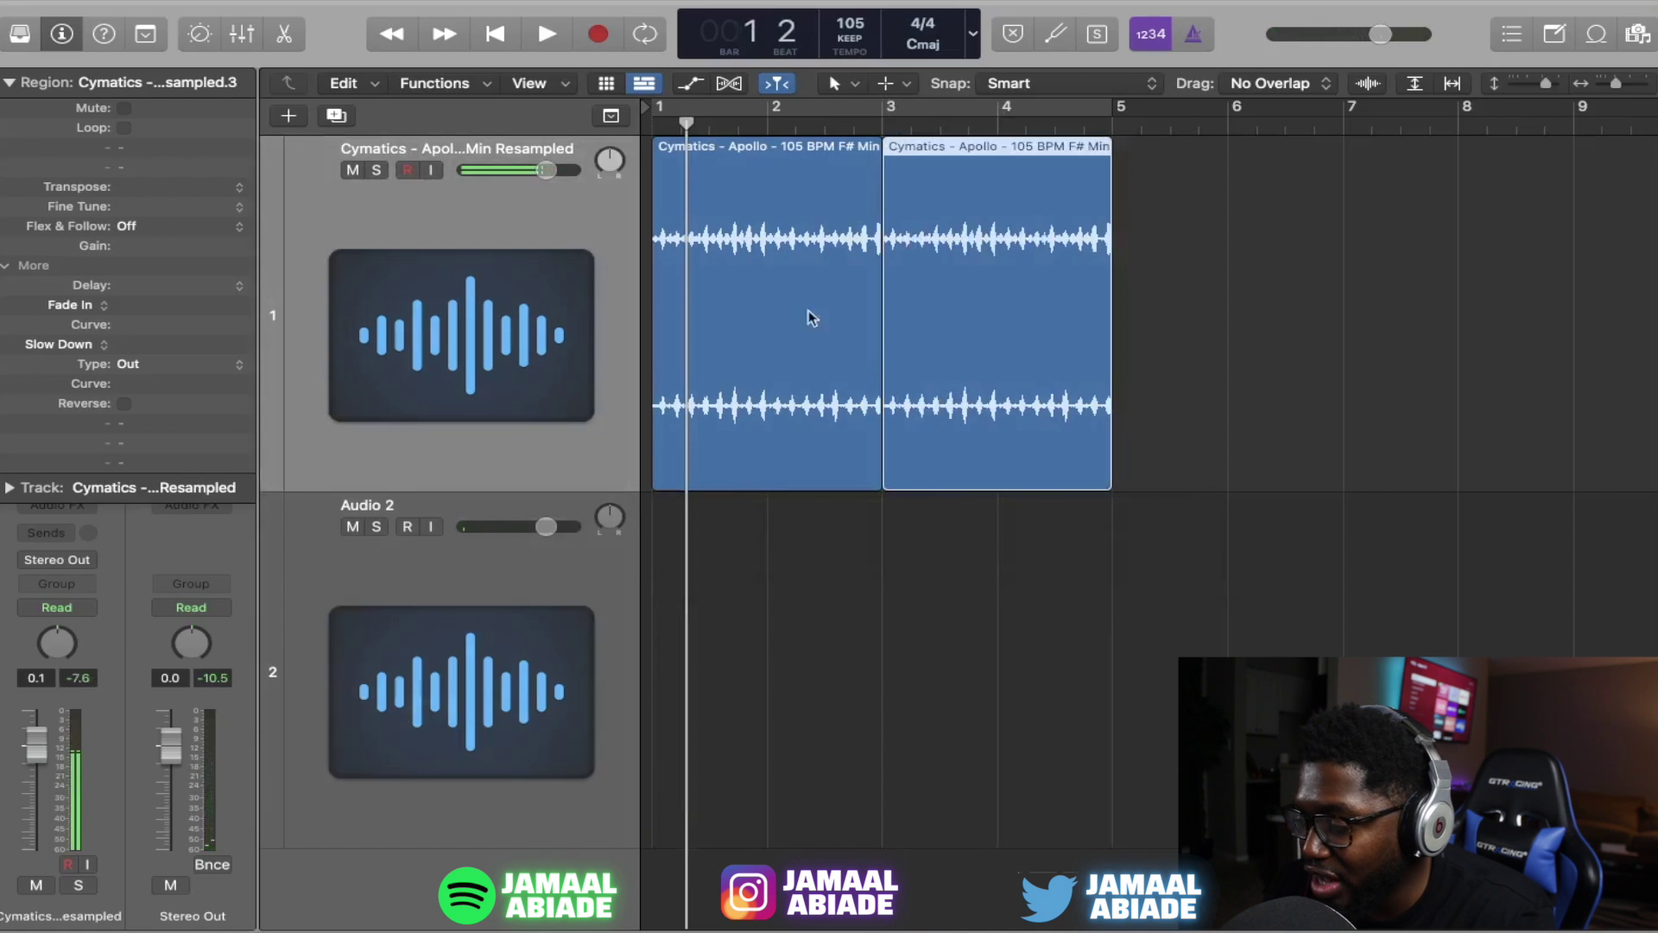
click(775, 280)
key(e)
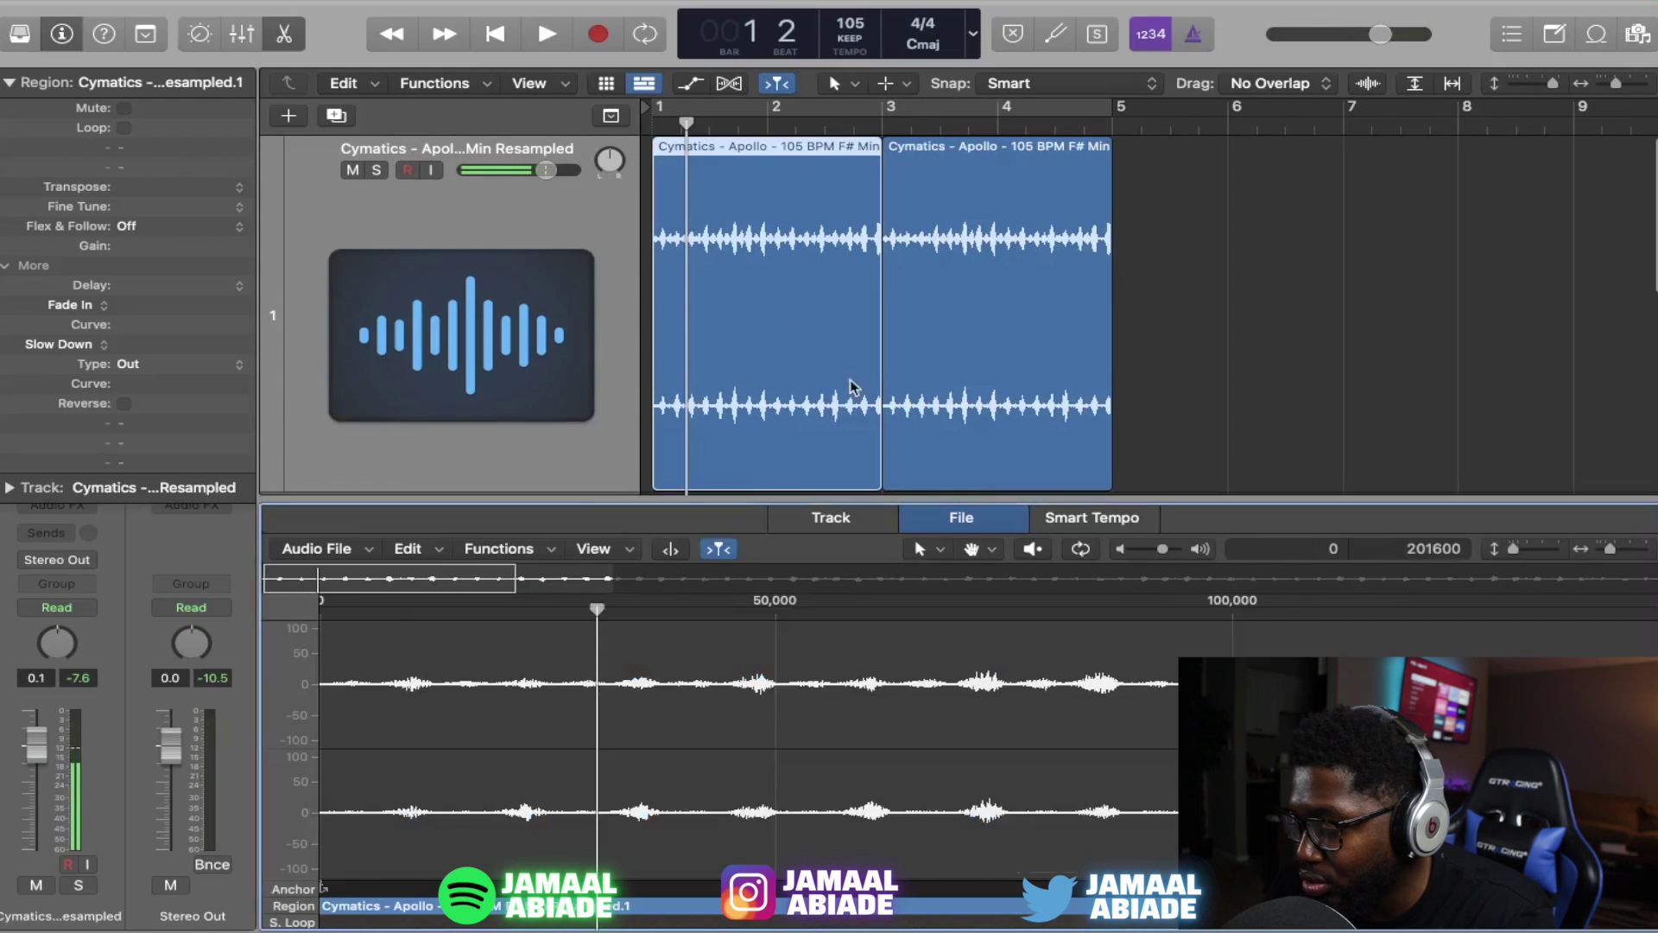
click(516, 548)
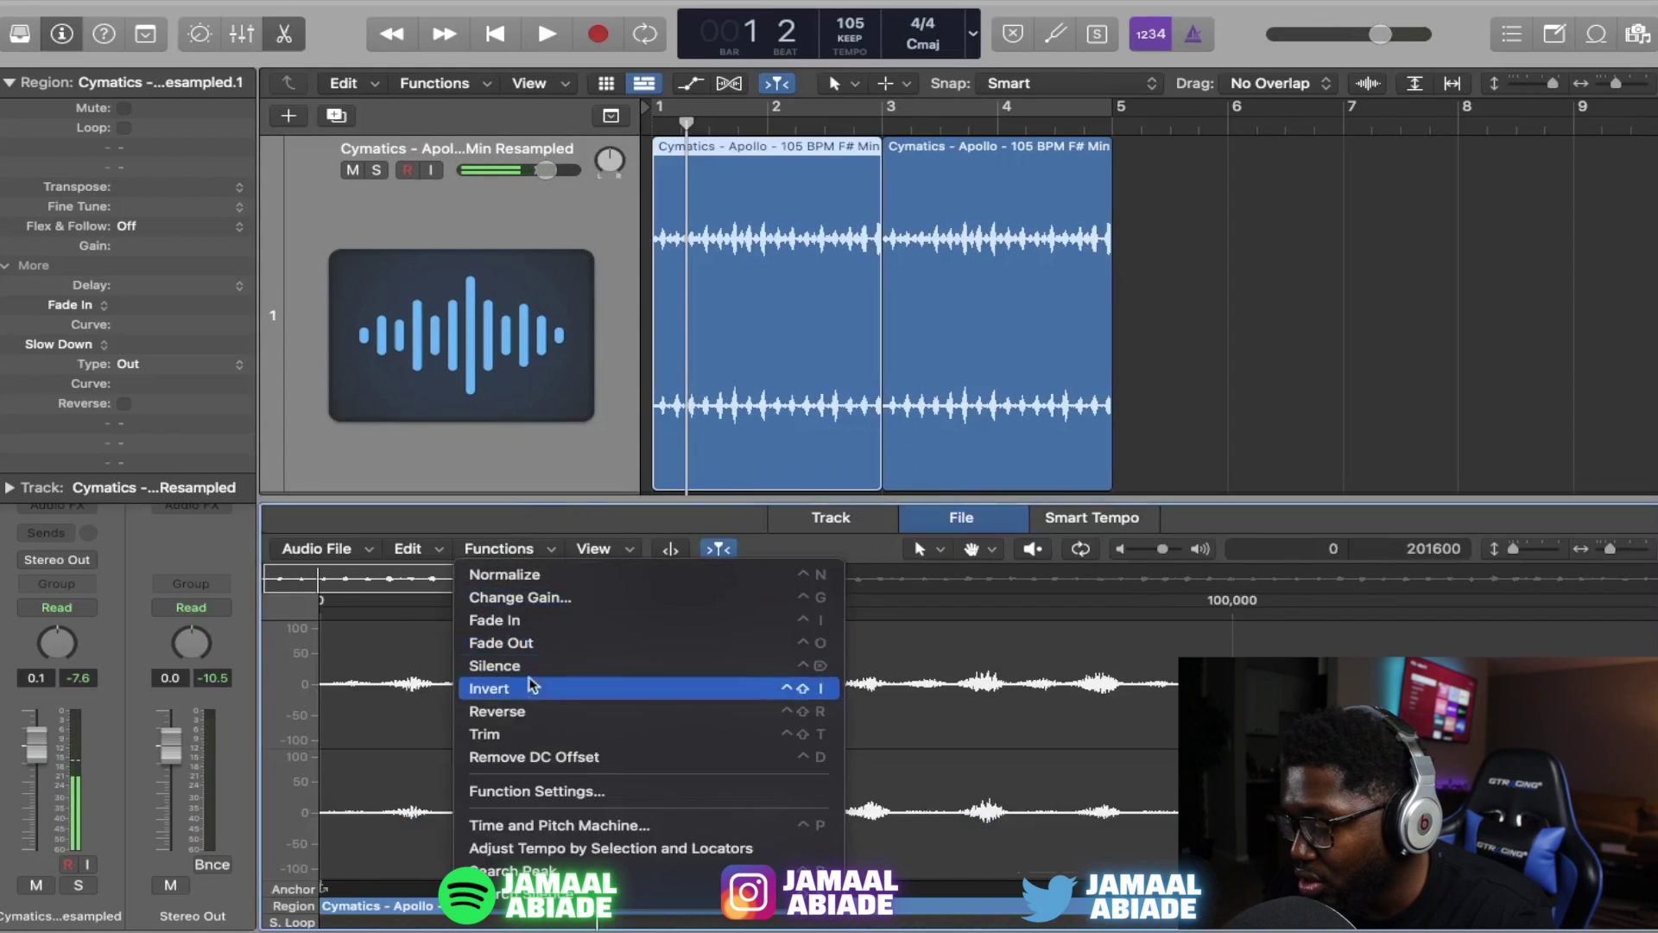
click(499, 711)
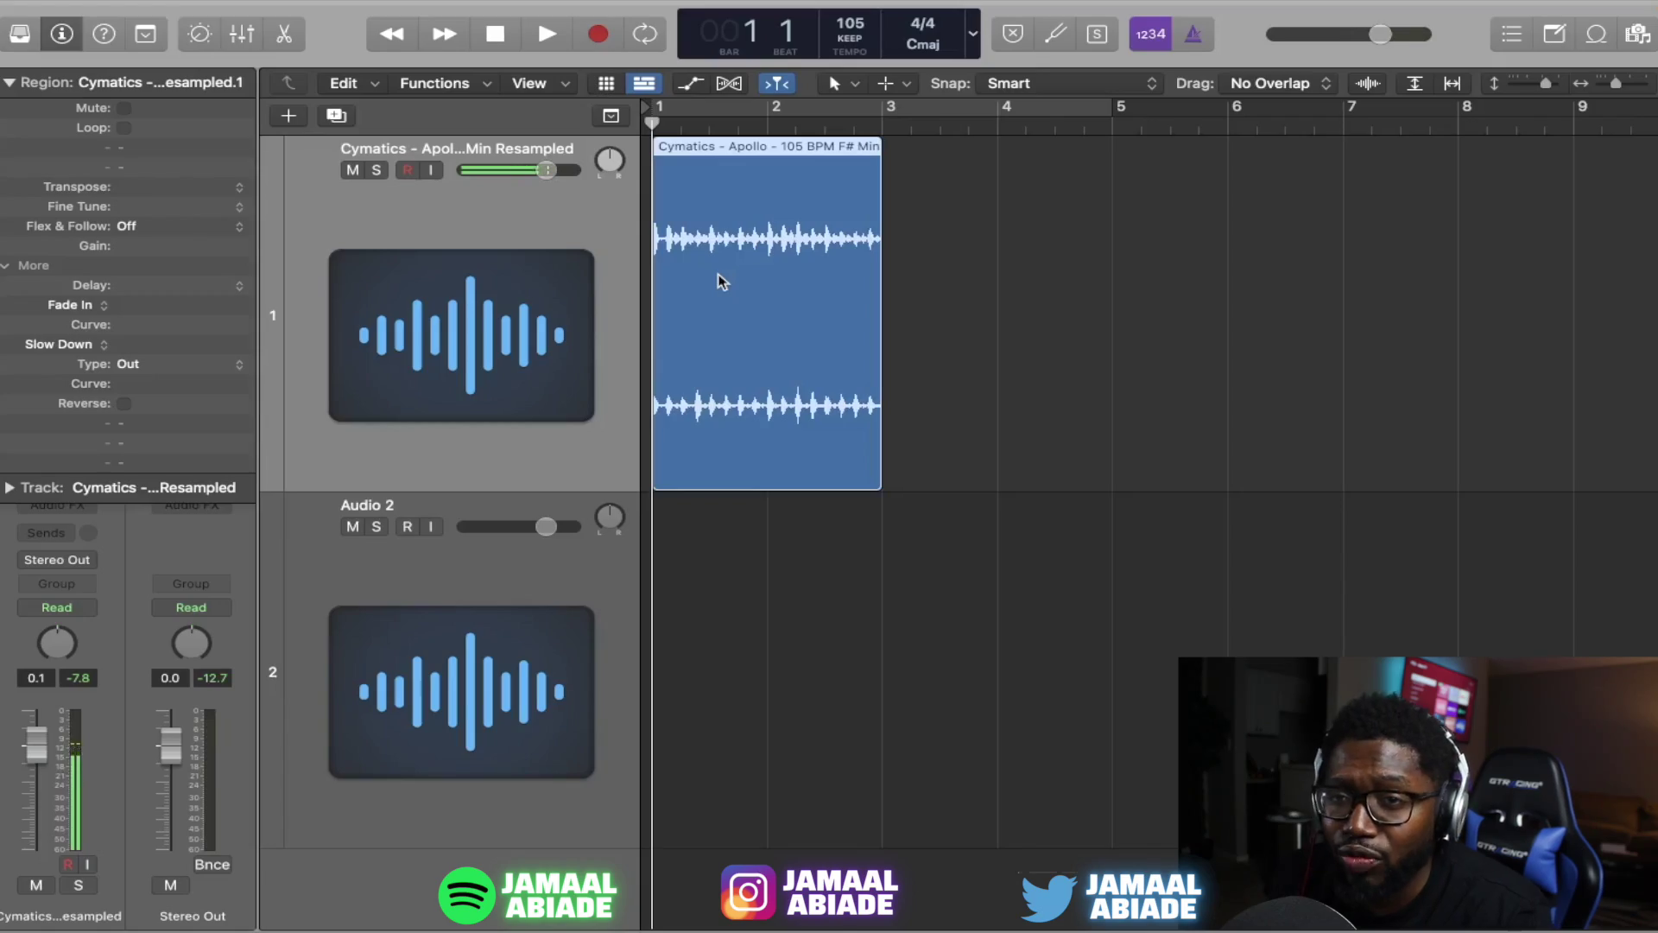
Bounce the loop region in place to a new track
right_click(724, 271)
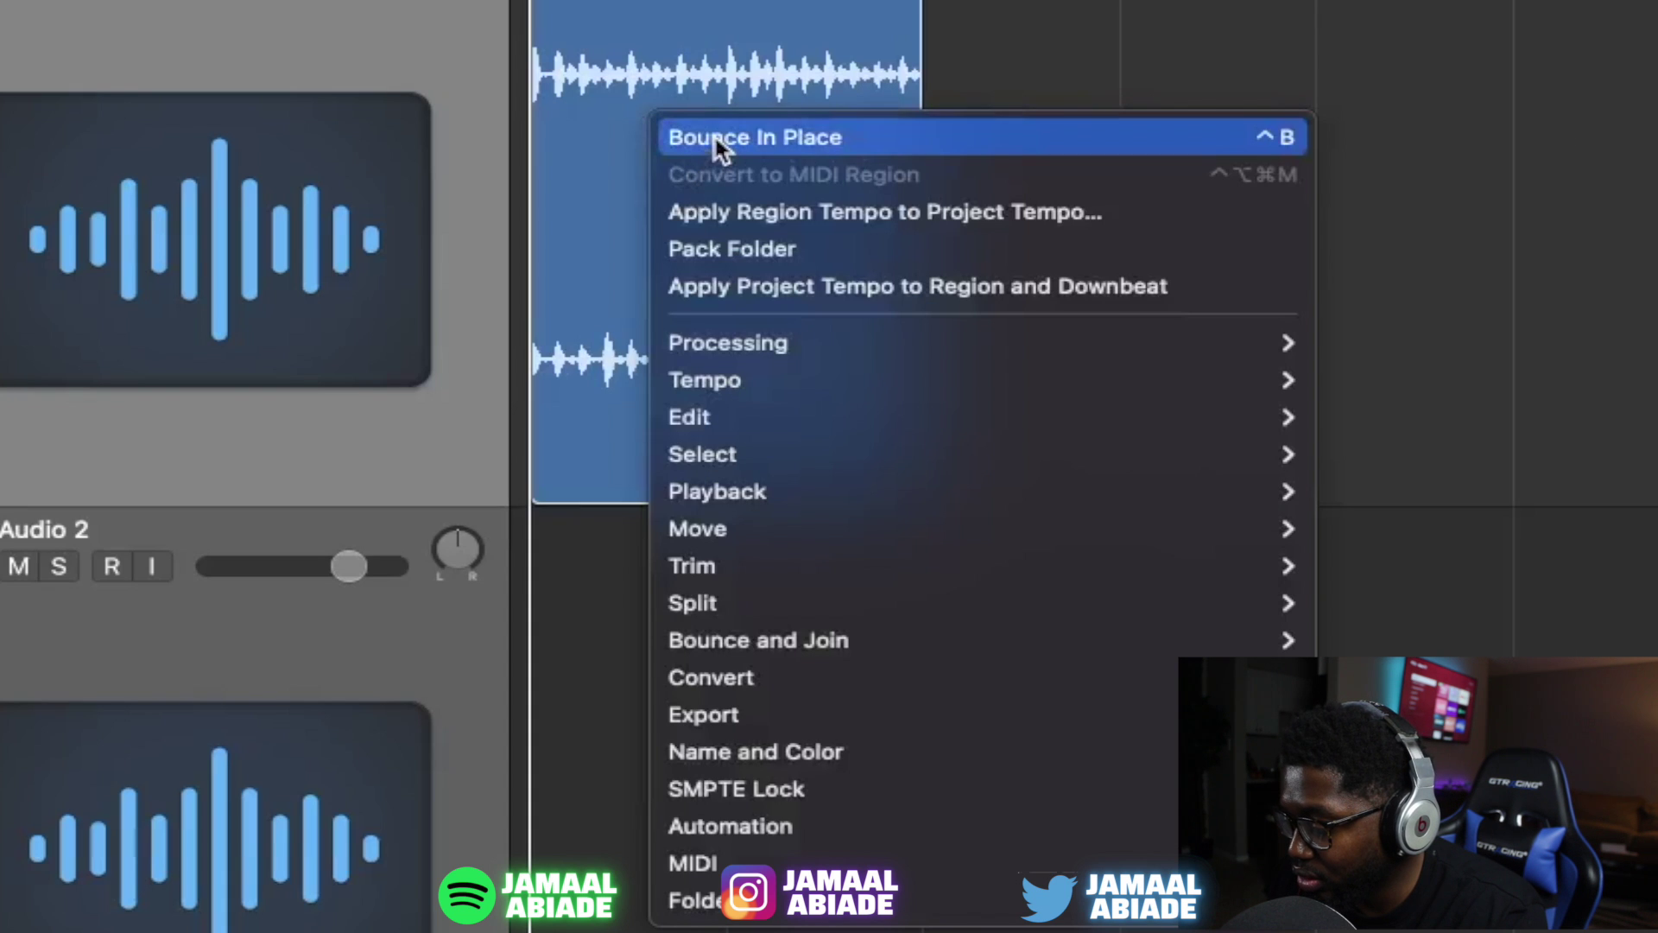
click(715, 140)
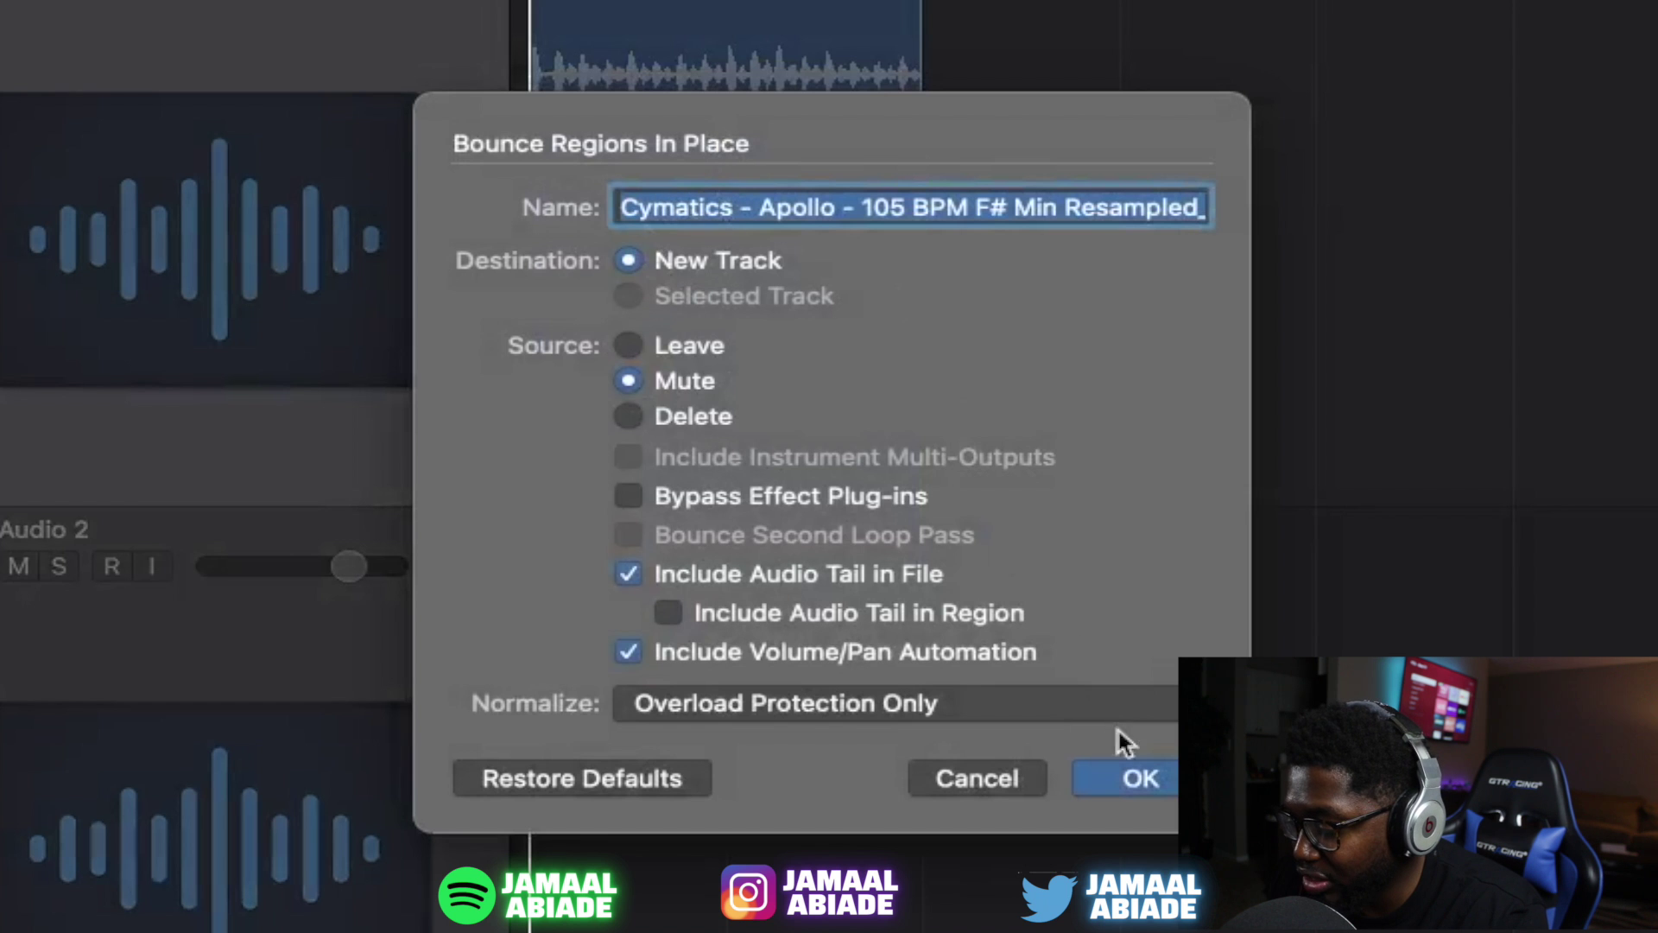
click(1128, 779)
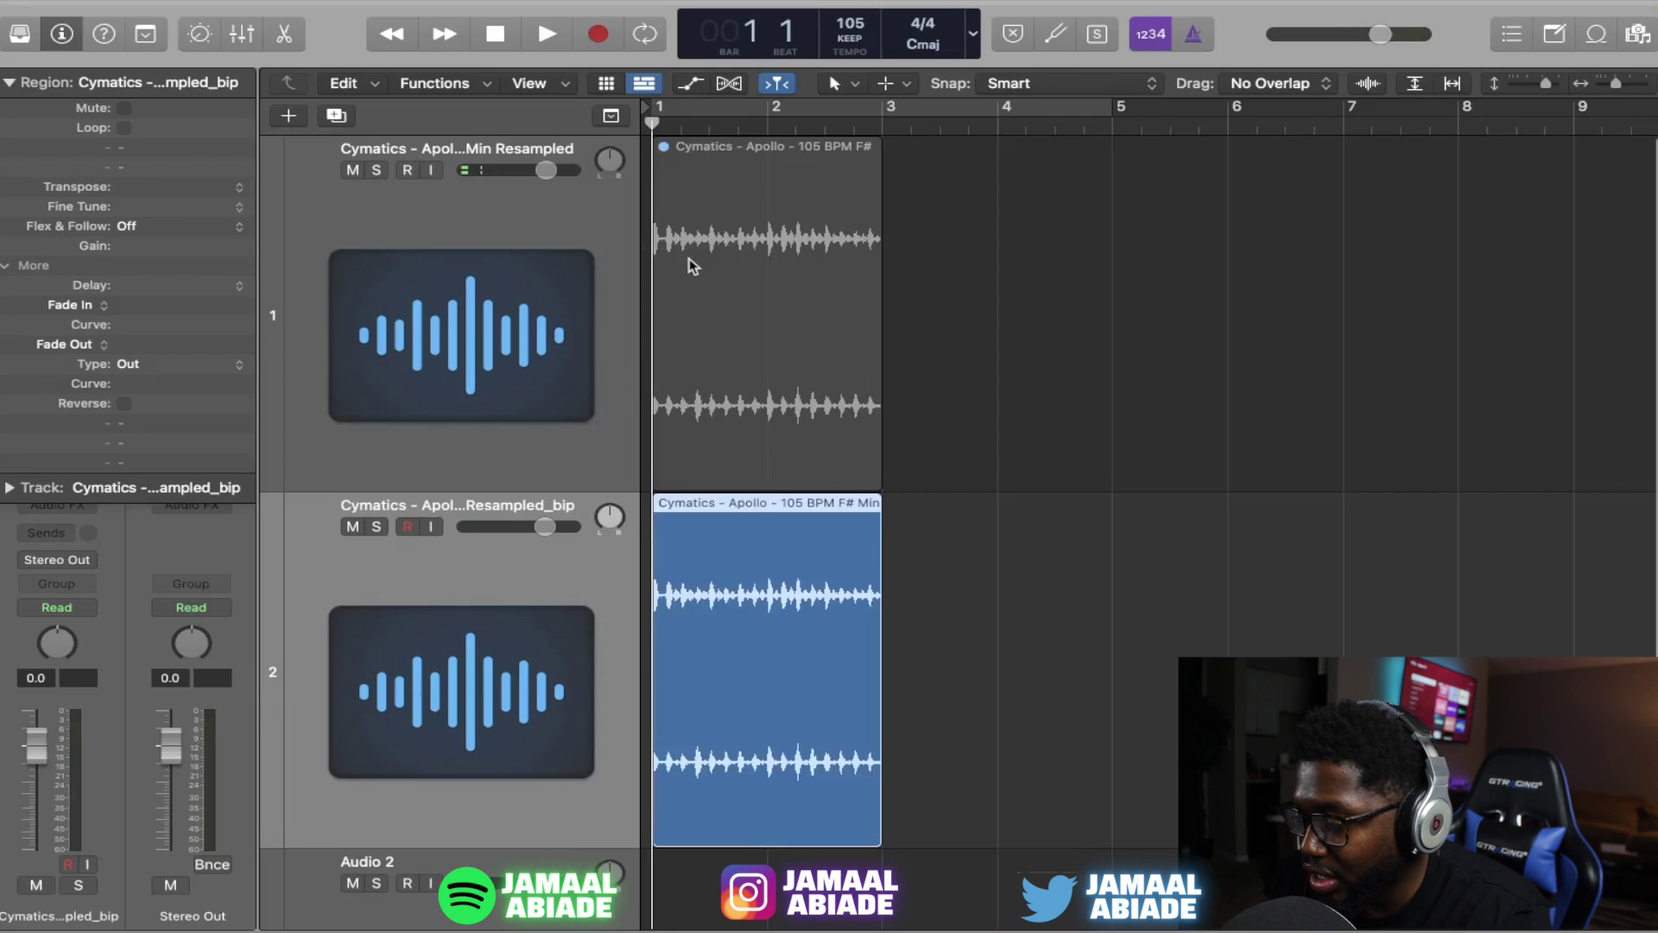
Unmute the bounced region and open its audio in the File editor
click(594, 108)
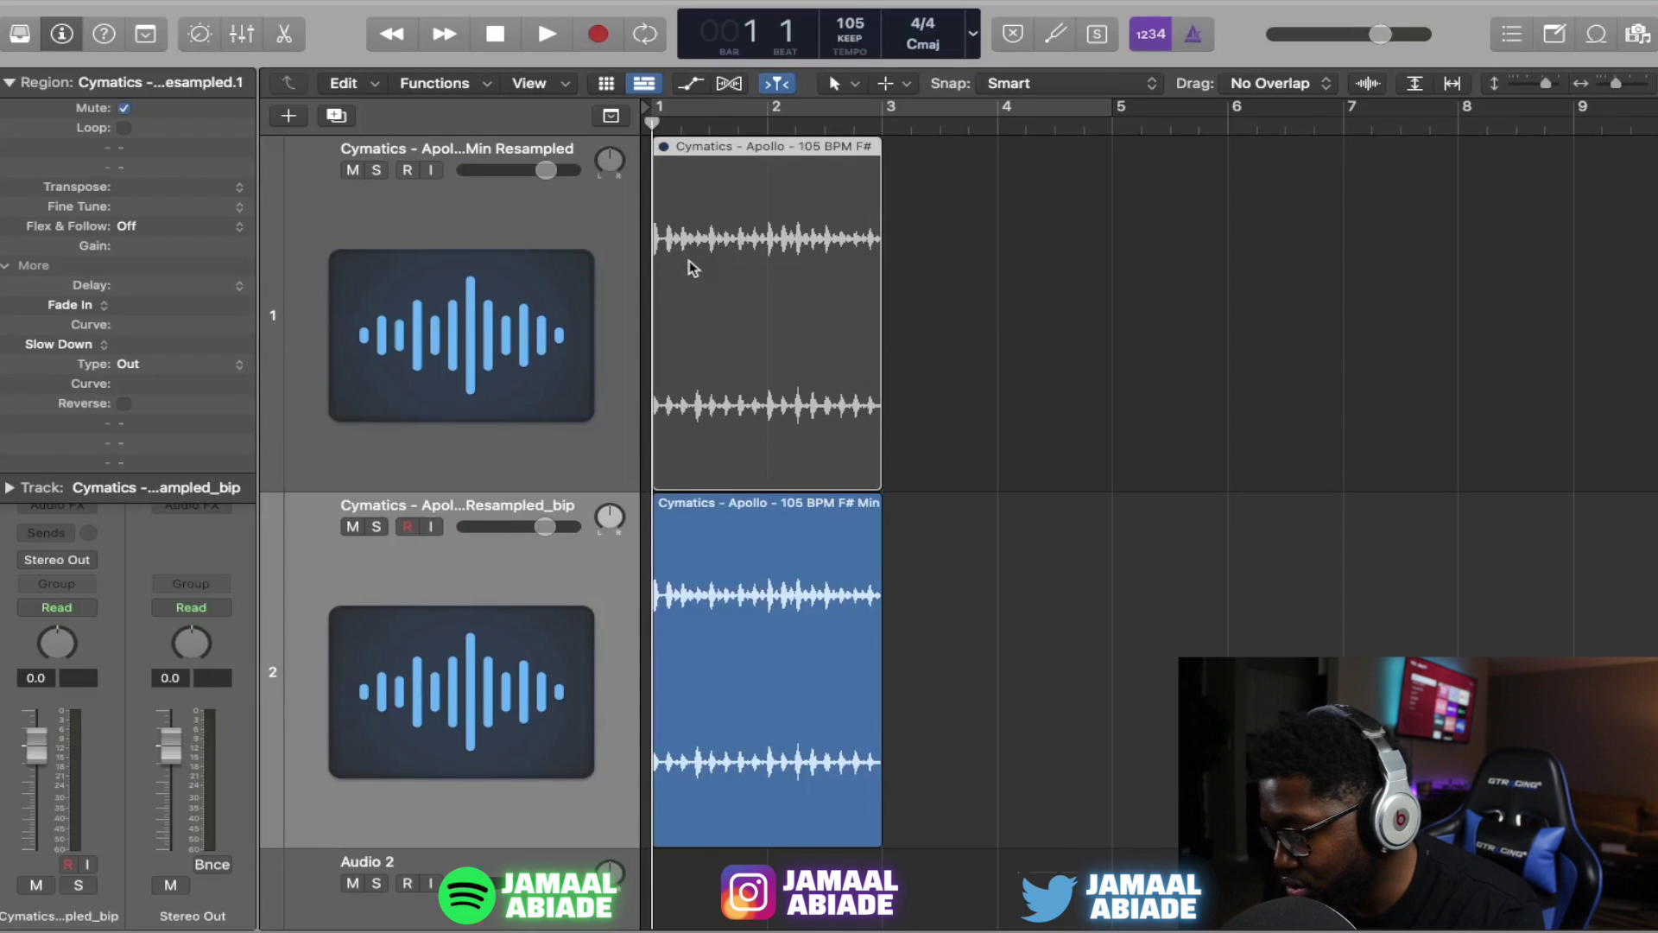
key(ctrl+m)
click(756, 567)
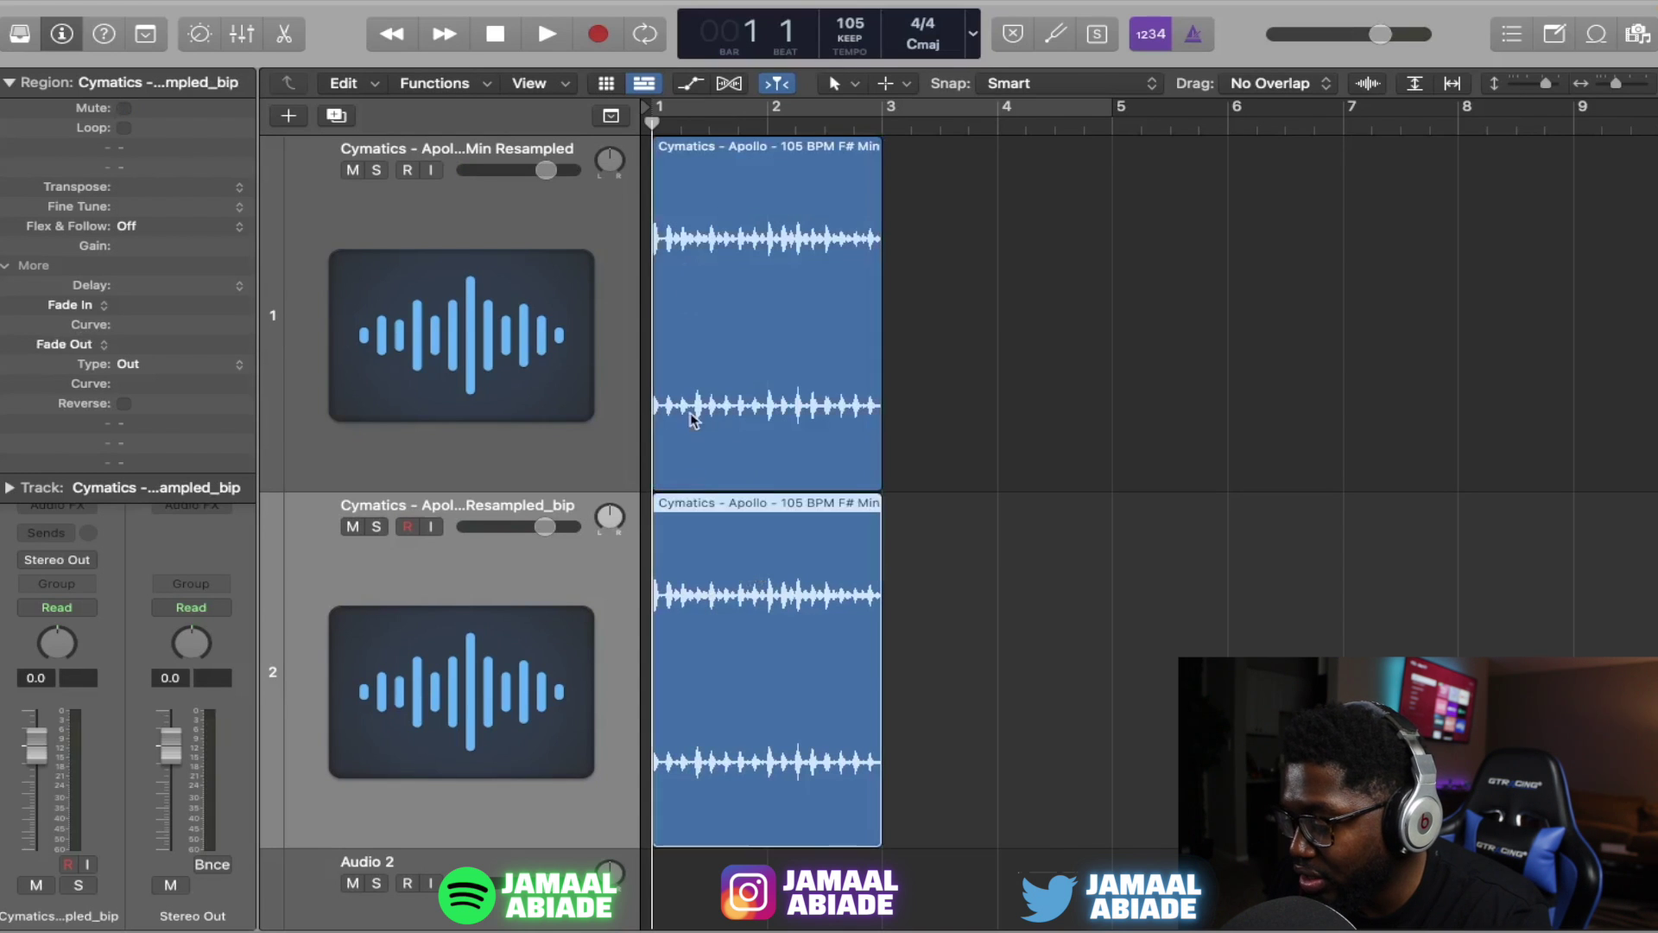
click(698, 264)
click(577, 250)
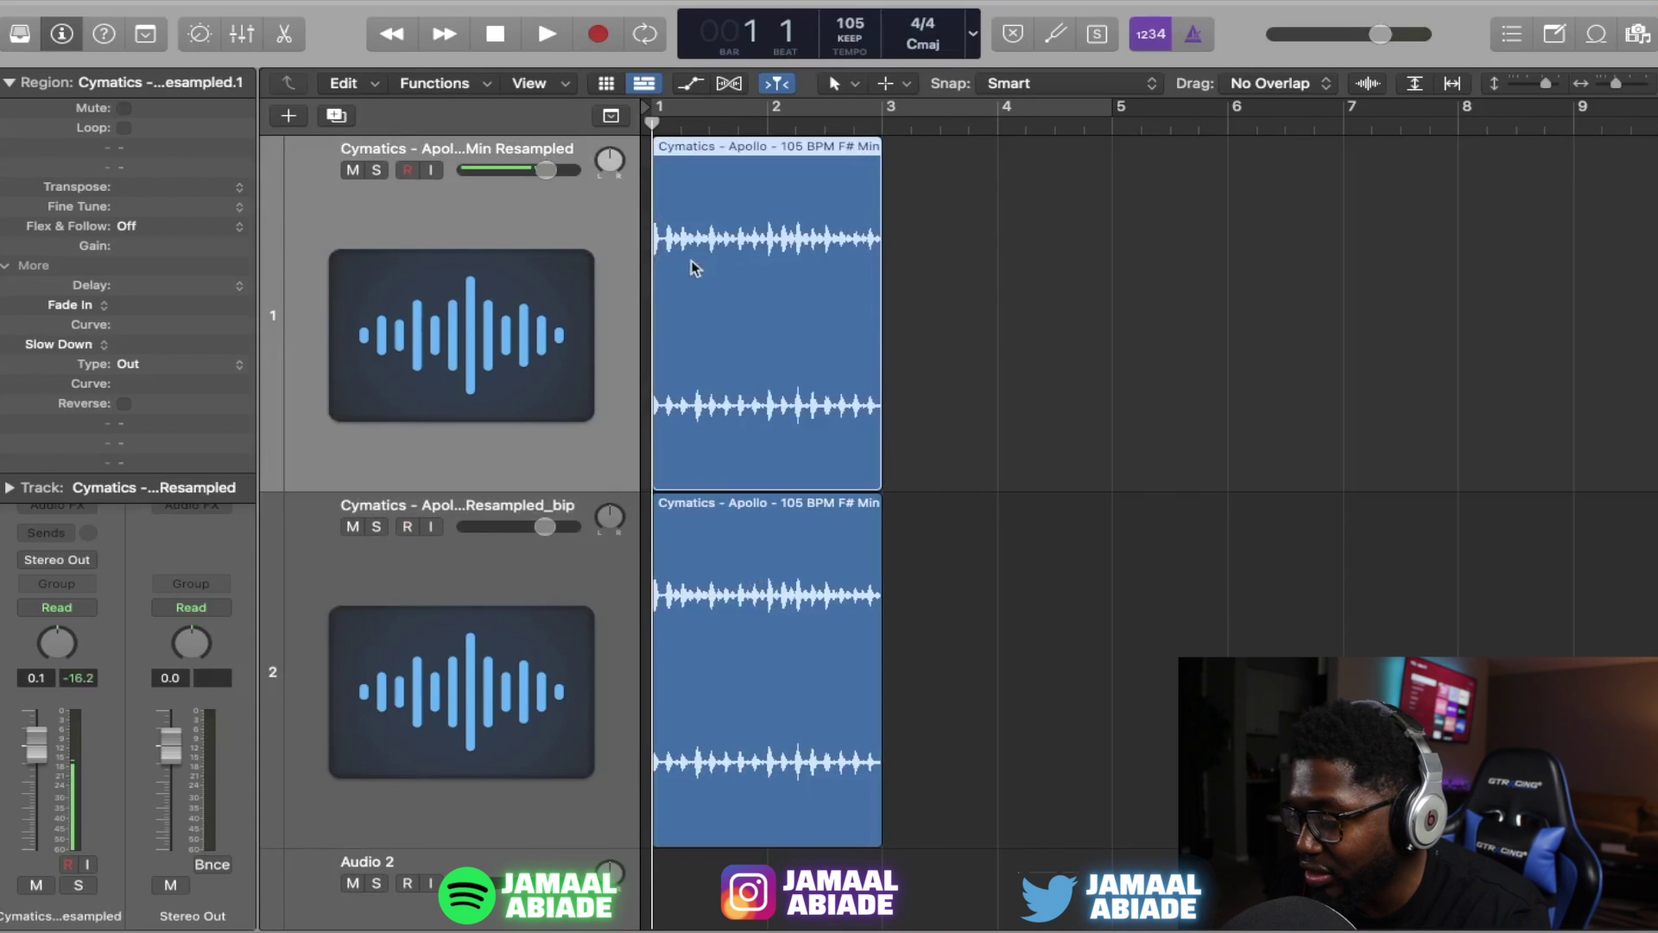
double_click(732, 387)
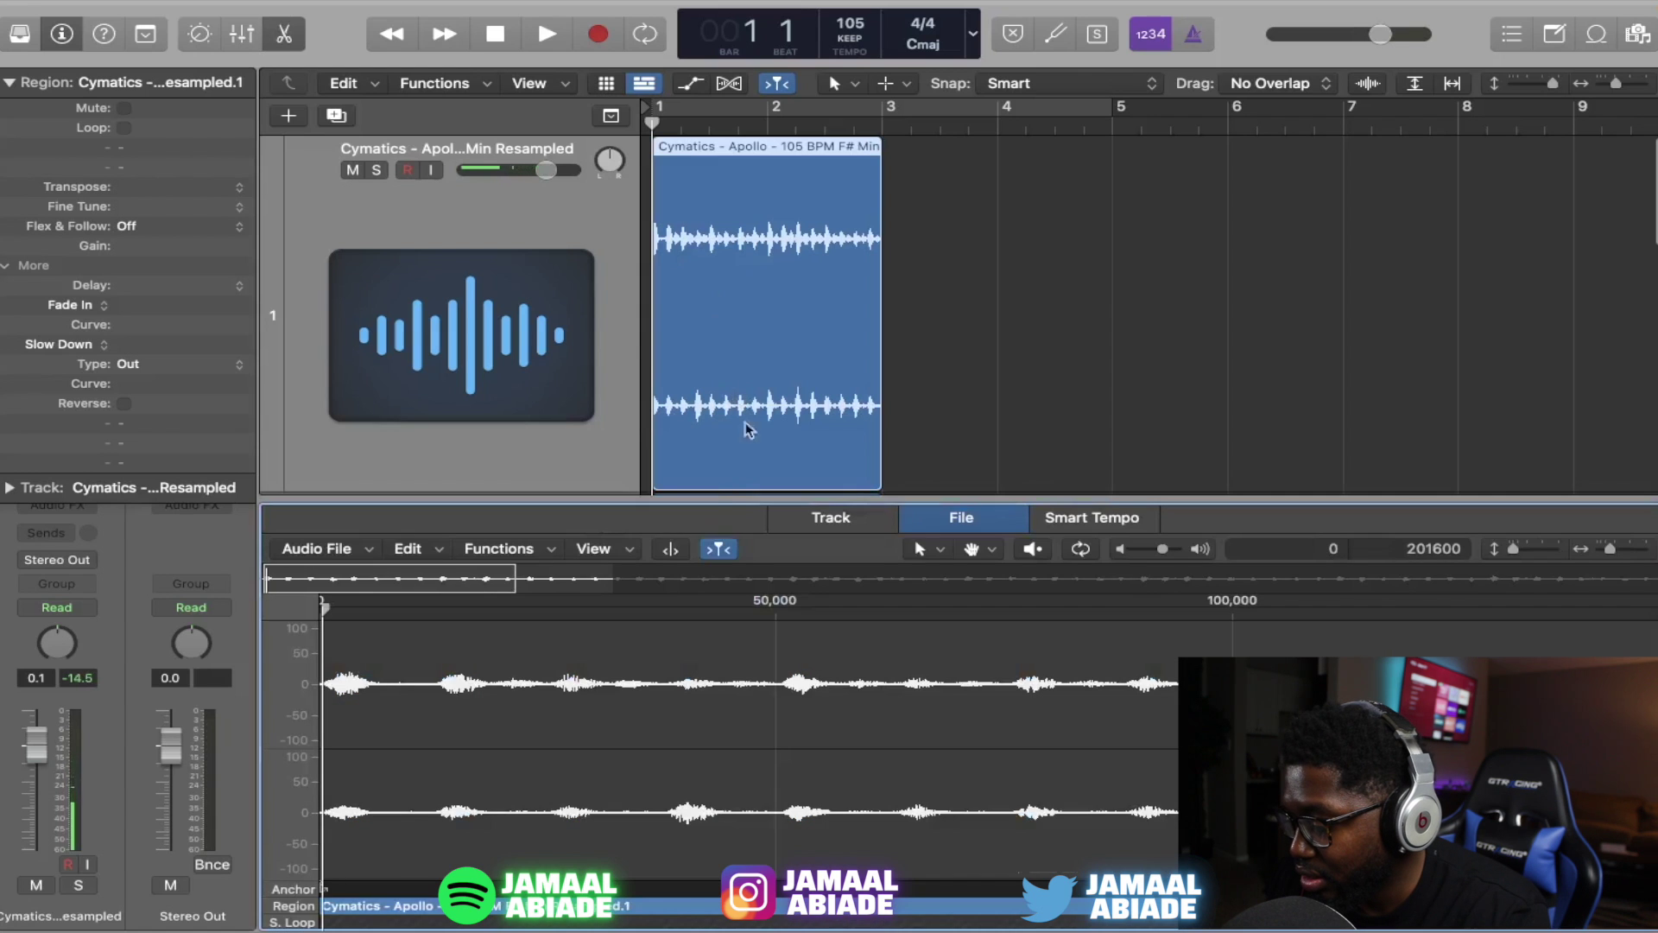
Shrink the editor pane and reverse the bounced loop's audio file
drag(726, 511, 732, 701)
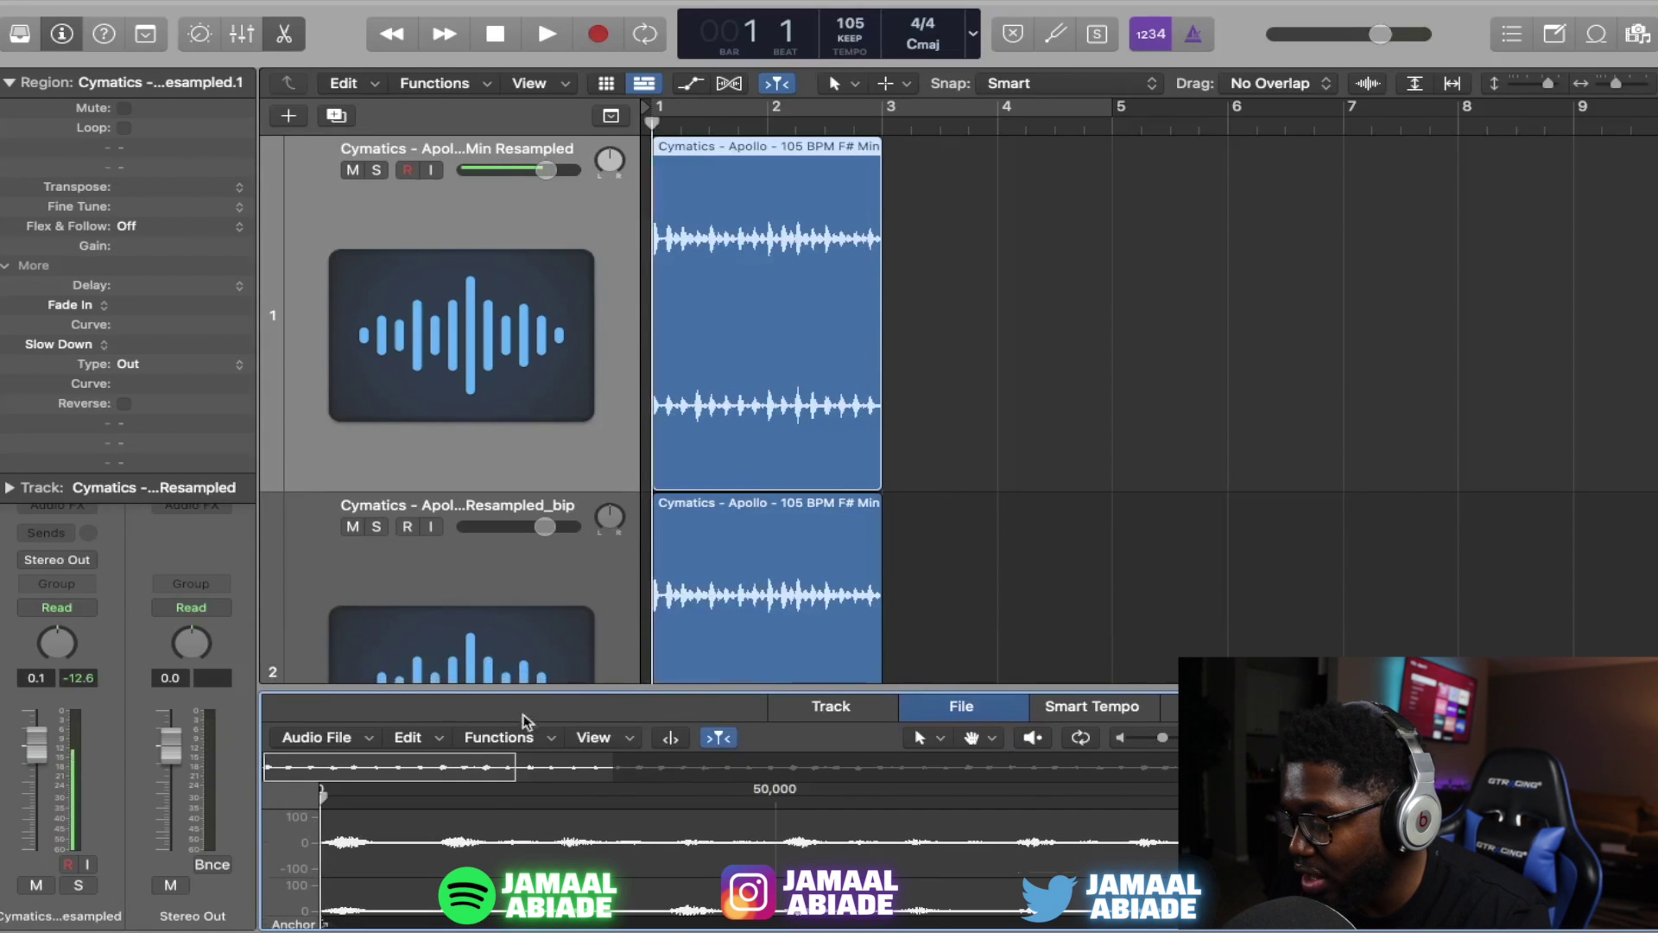
click(519, 737)
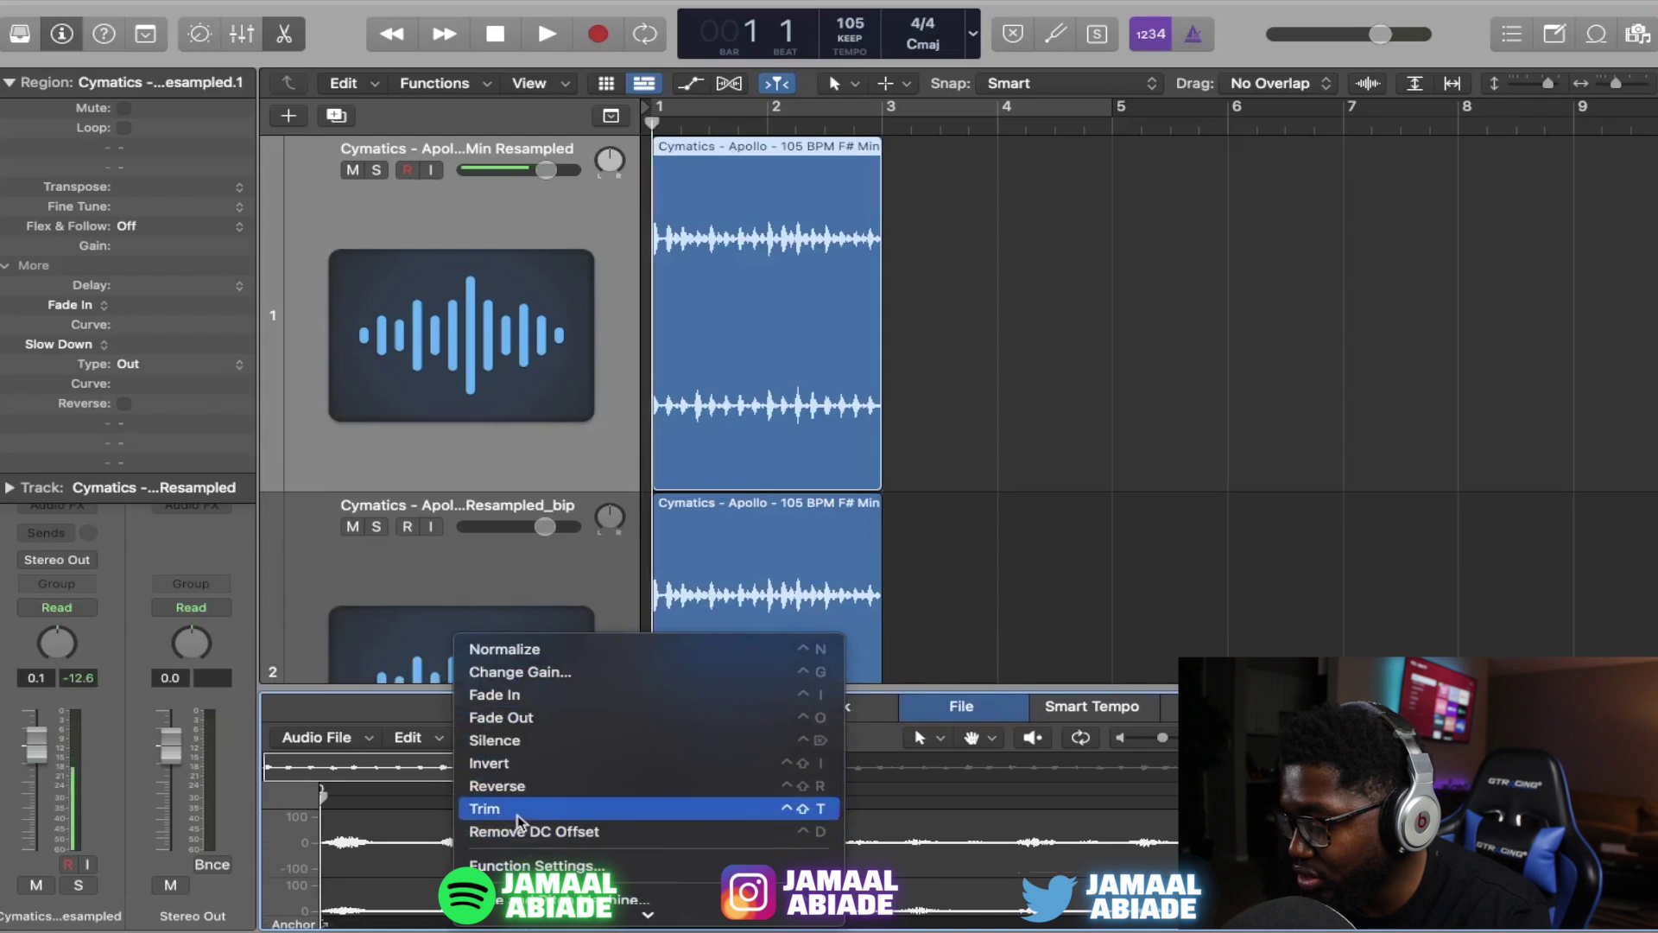
click(505, 784)
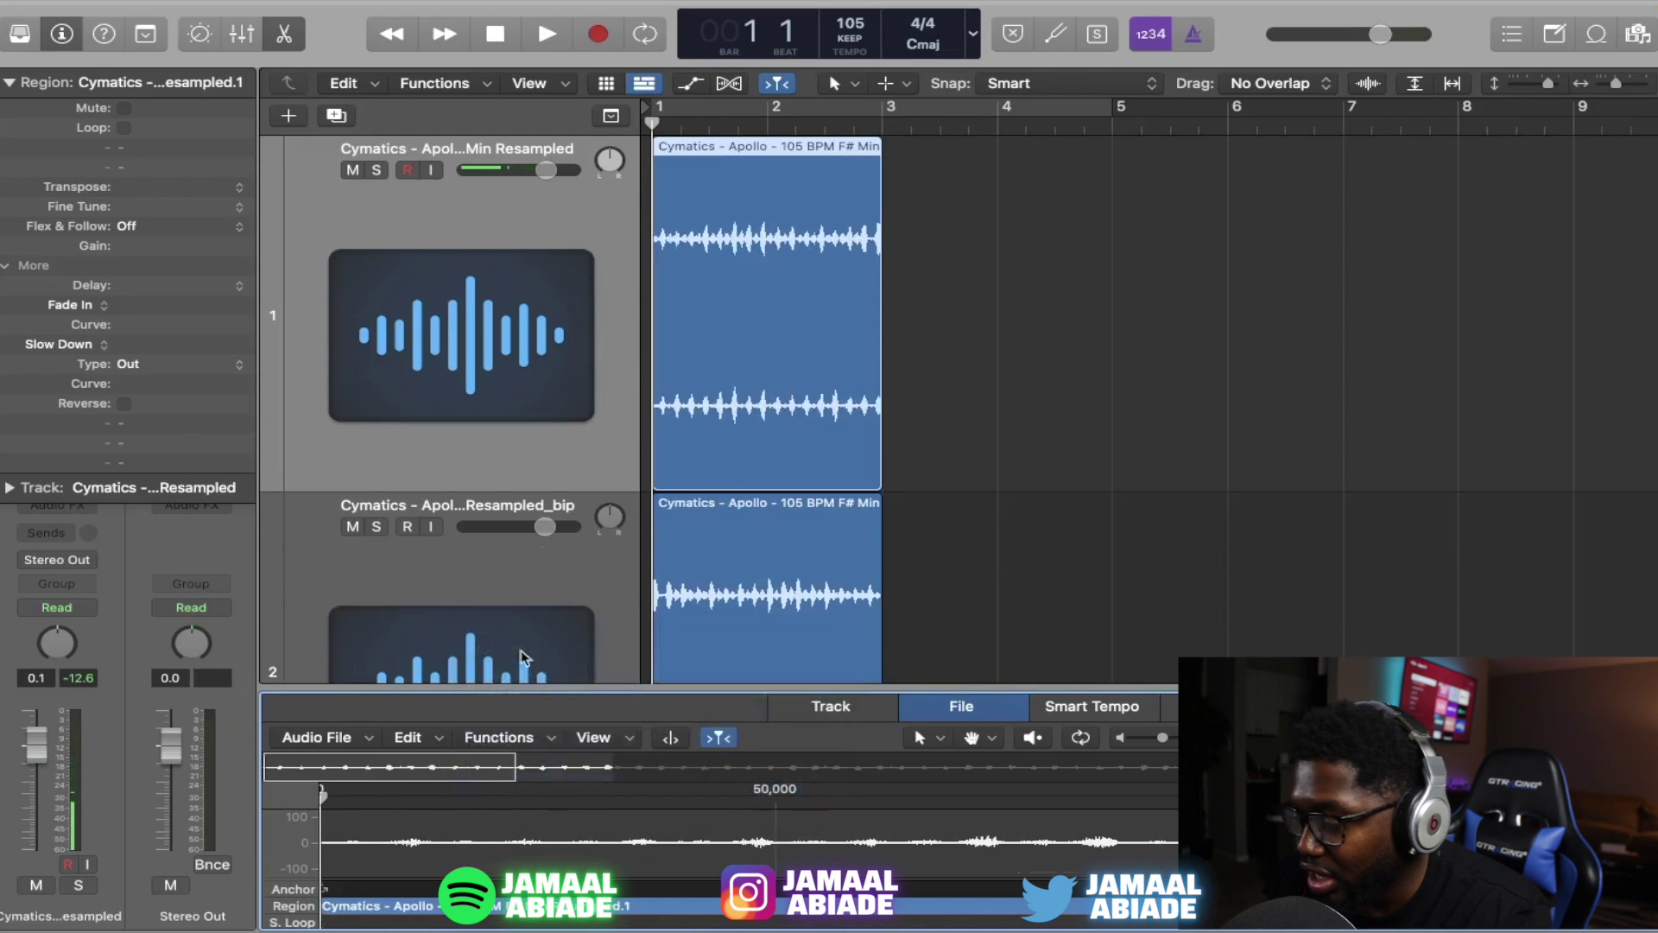
Play the original loop on track 2, then reselect the reversed region on track 1
scroll(762, 406, down, 2)
click(766, 507)
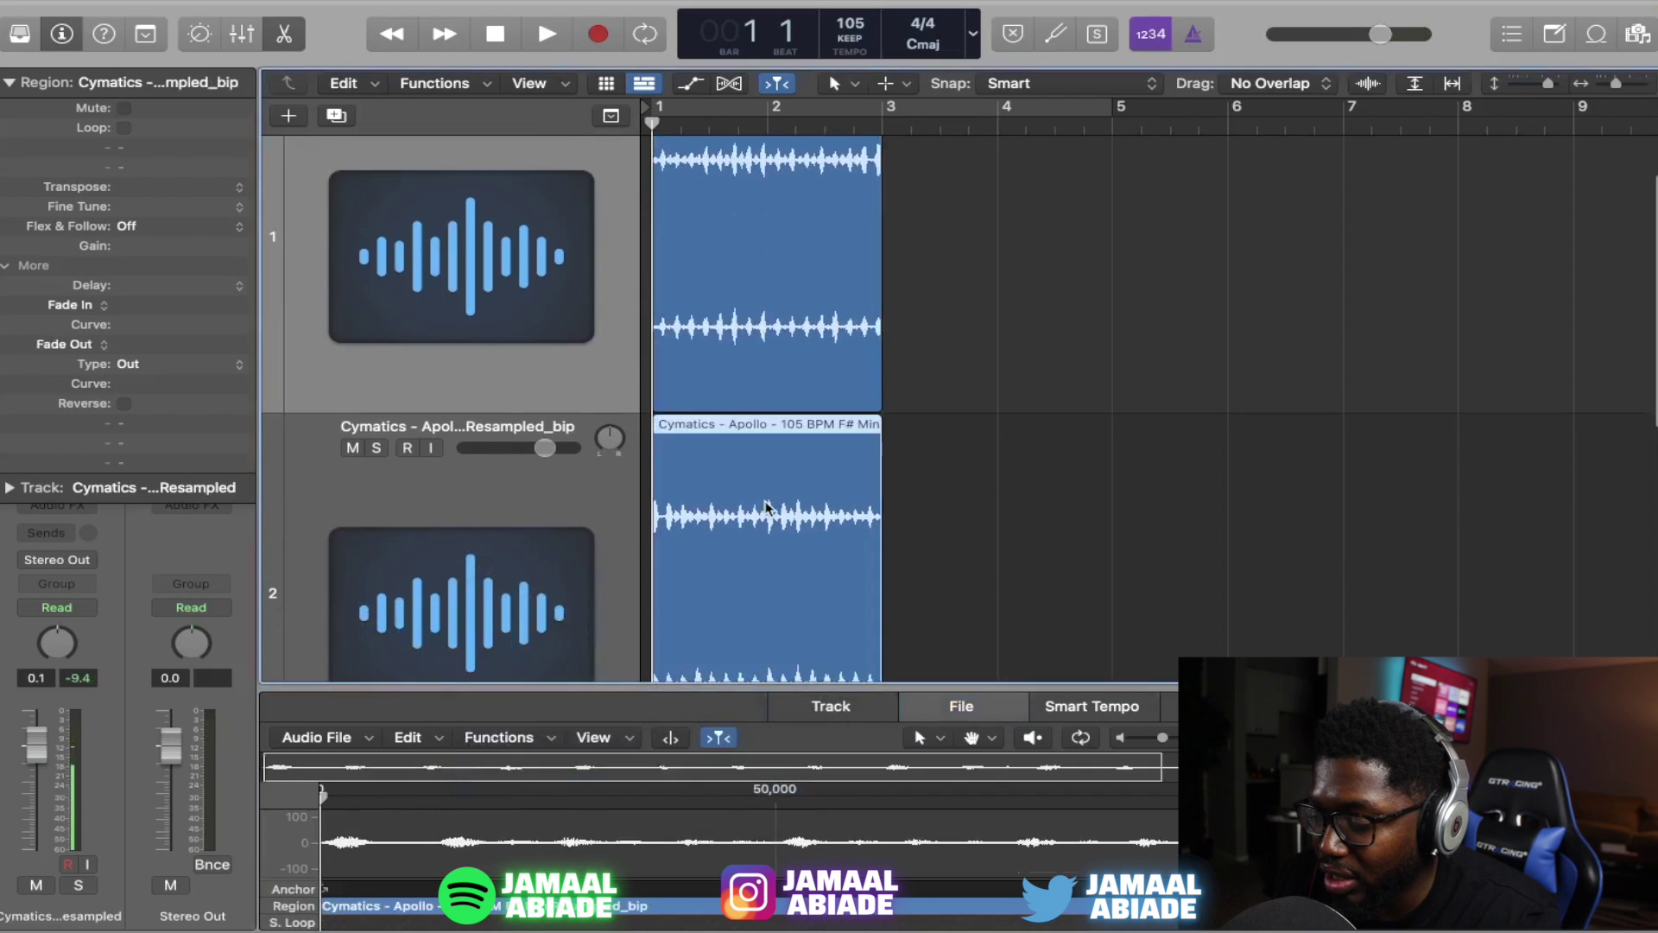
key(space)
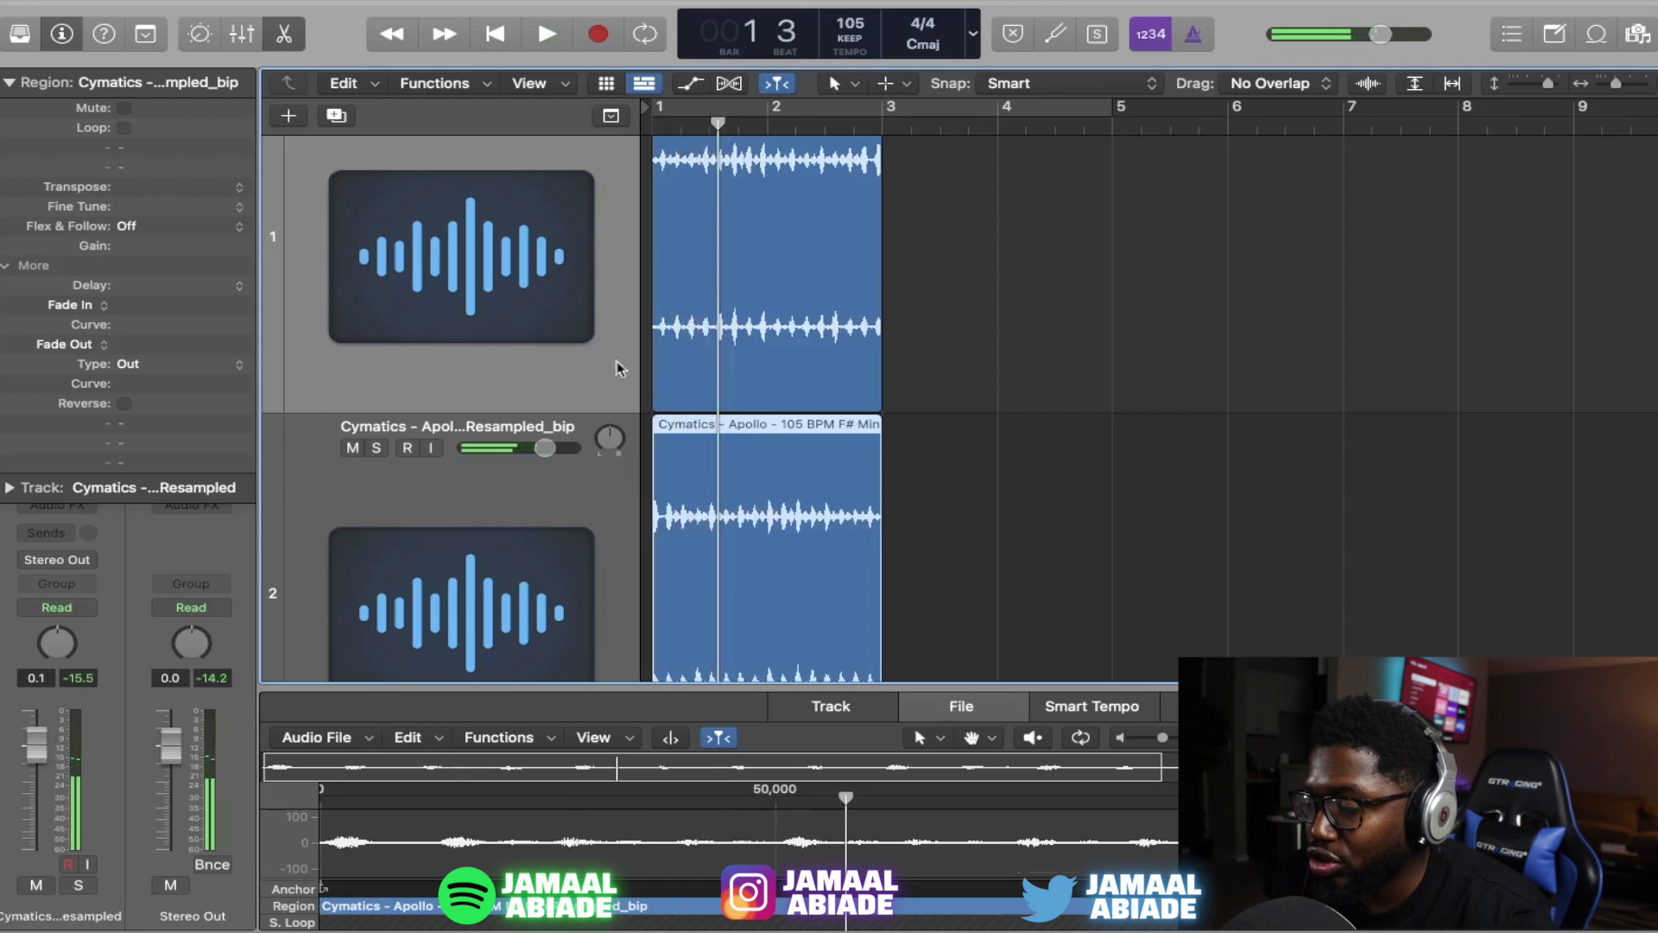
key(space)
scroll(726, 300, up, 1)
click(726, 299)
scroll(760, 518, up, 1)
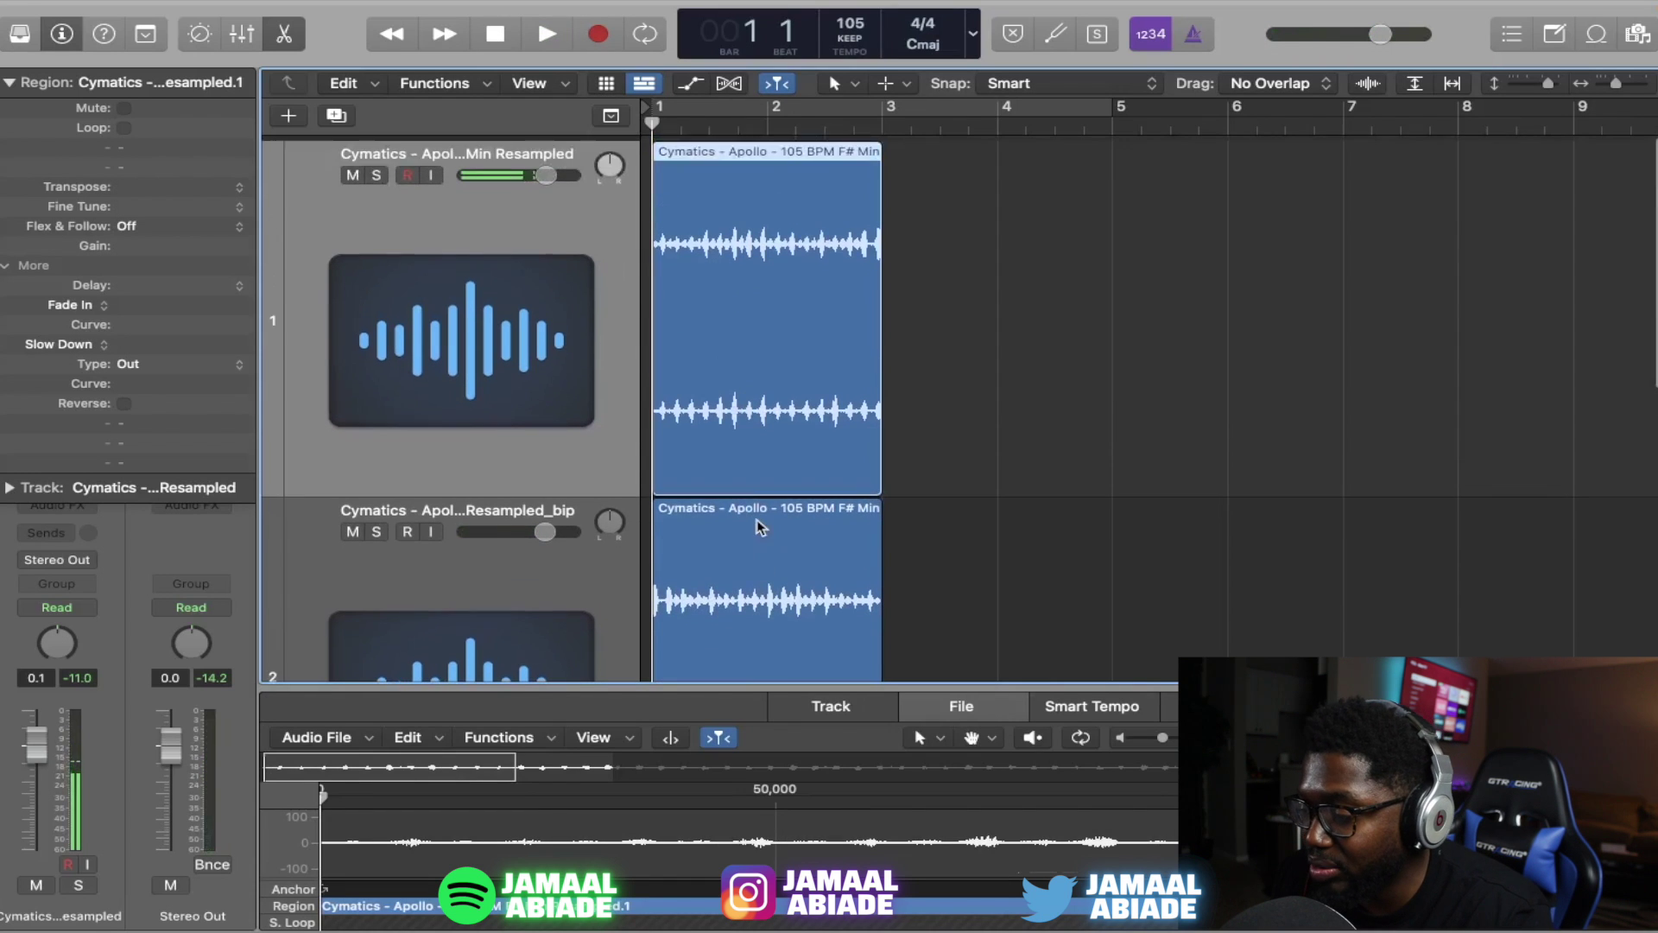
Solo the reversed bounced track and play it, returning the playhead to bar 1
click(376, 170)
key(space)
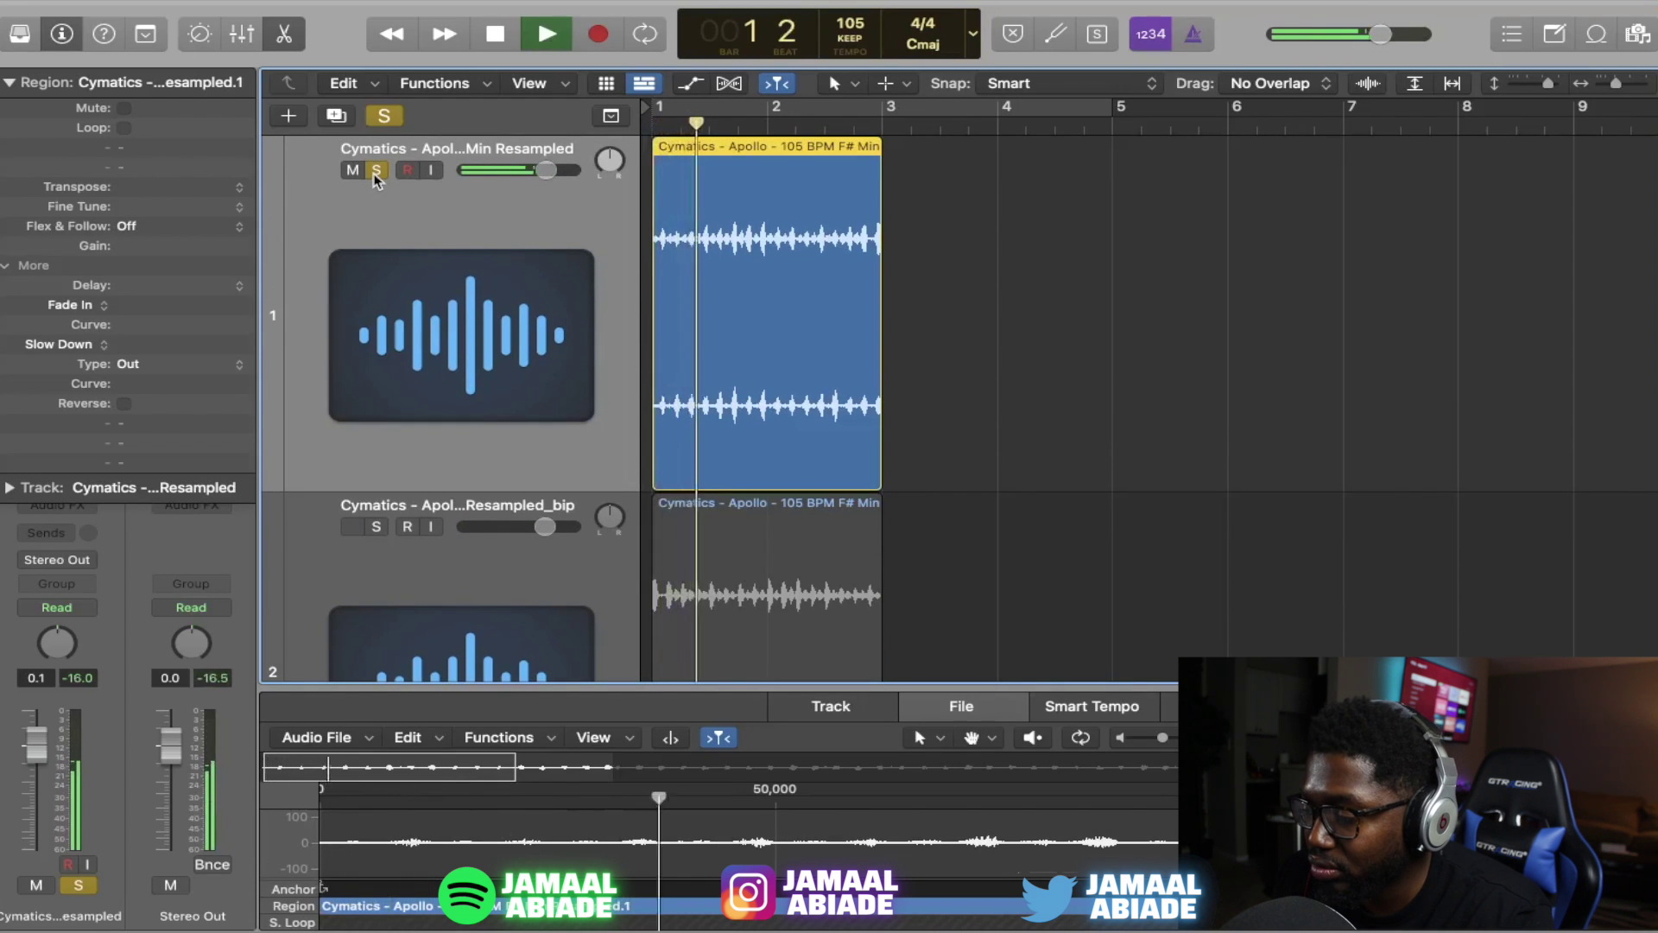
key(space)
scroll(397, 164, down, 3)
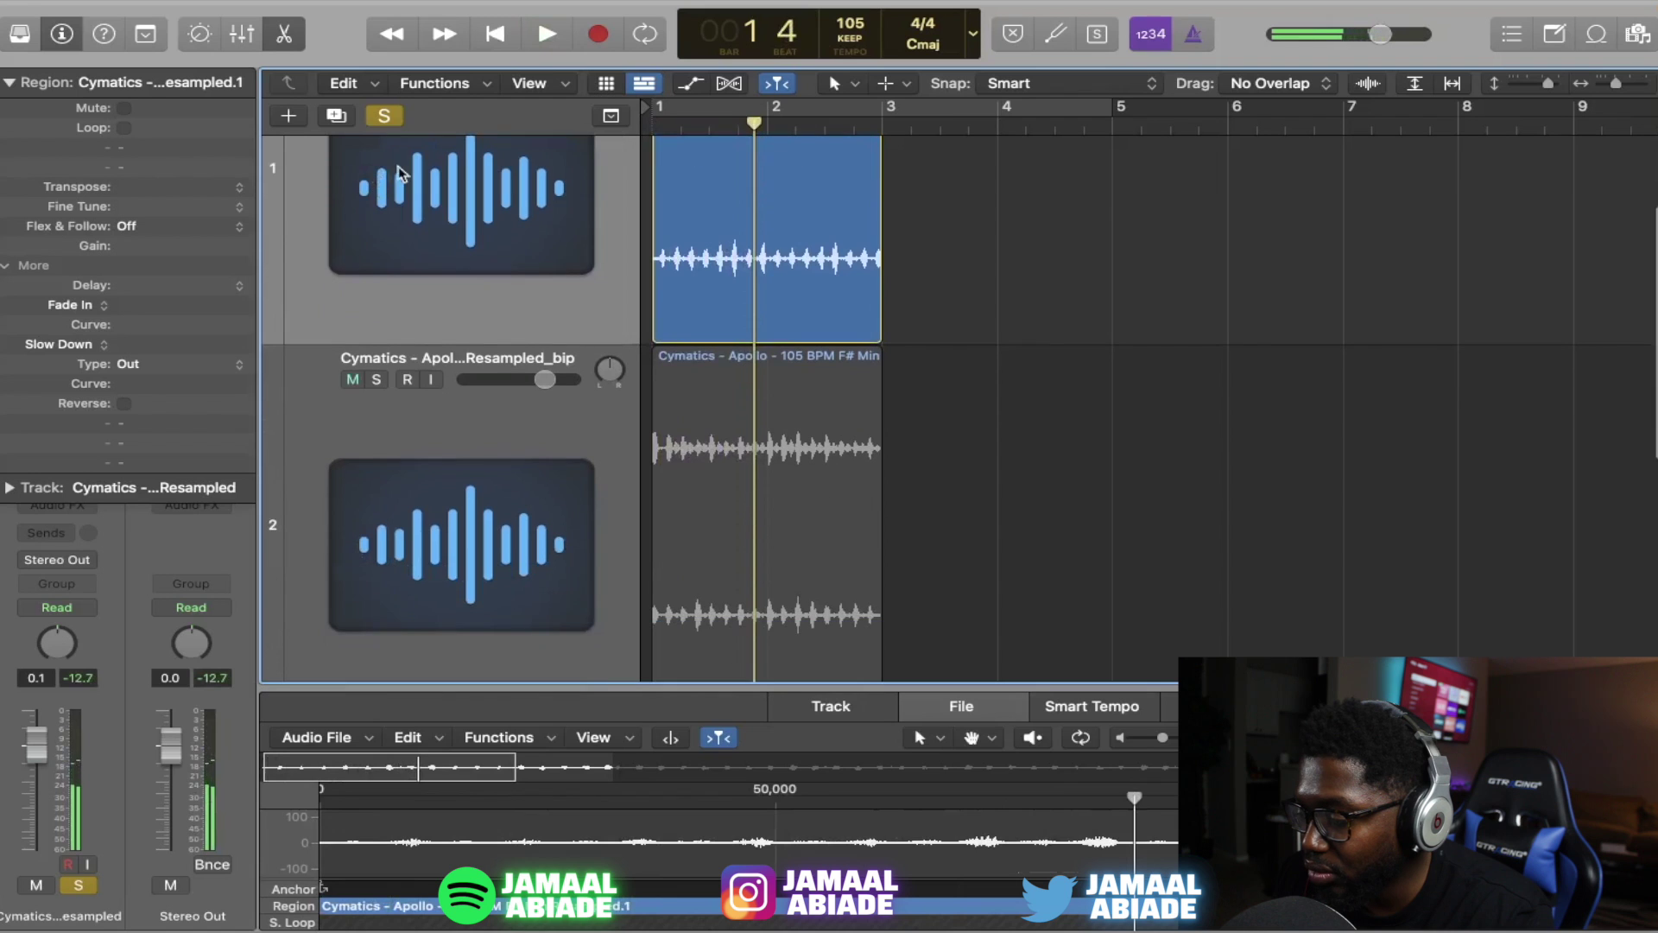
key(Return)
Move the solo to the original loop track, play it, and select its region
click(385, 115)
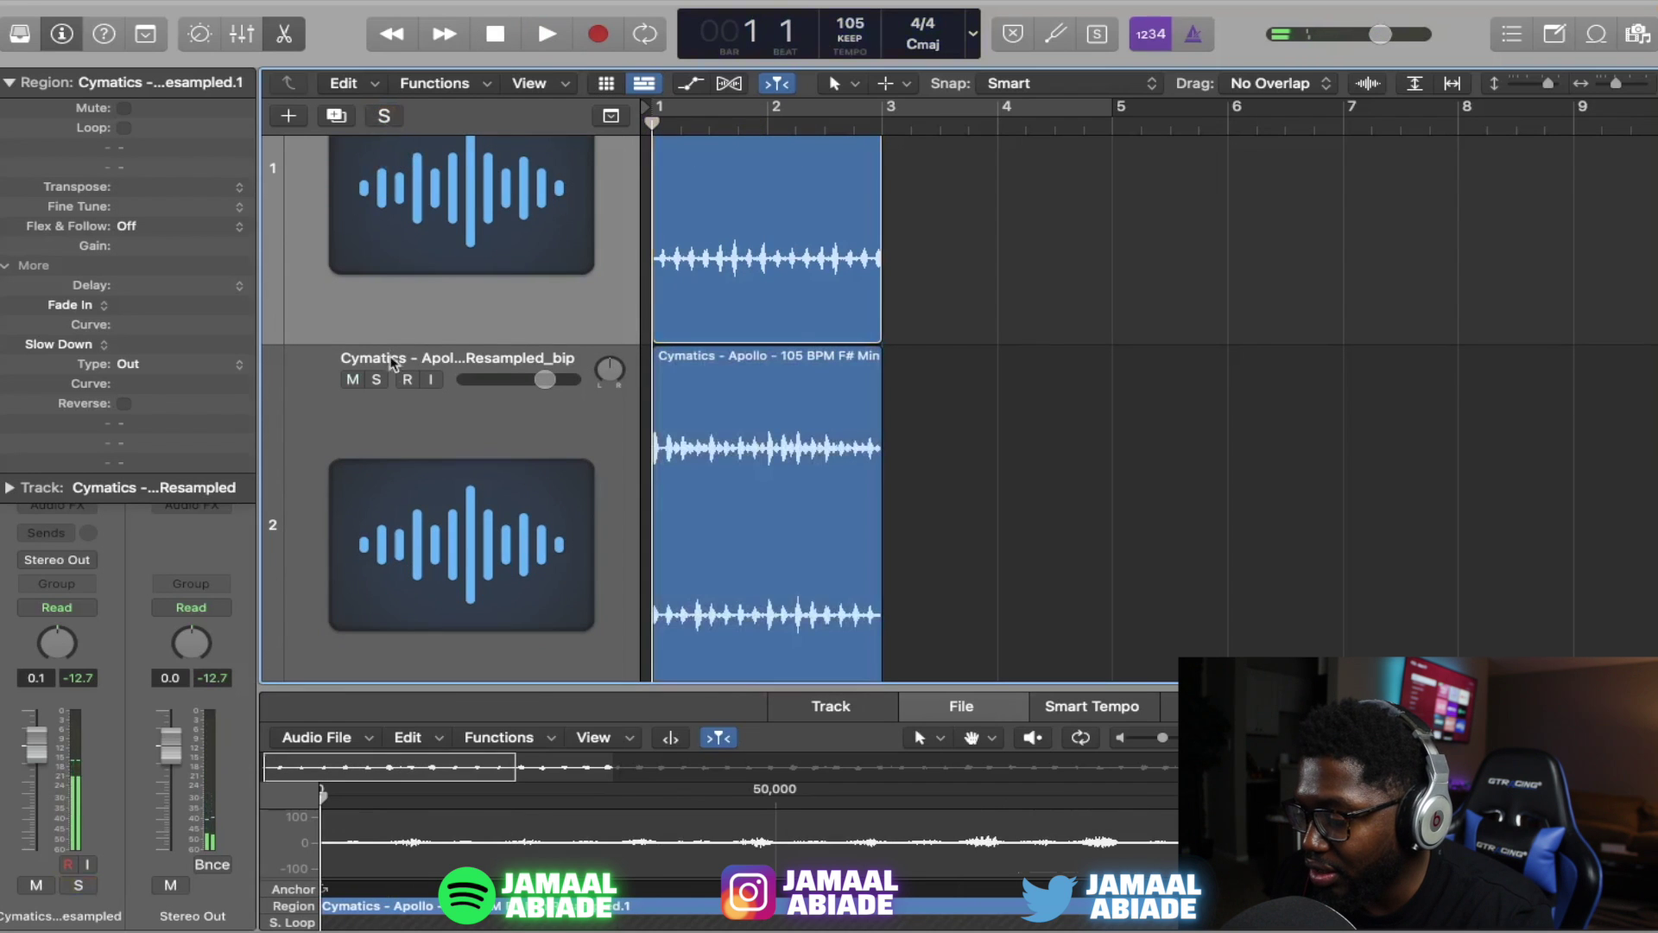
click(379, 379)
scroll(389, 345, up, 3)
scroll(390, 285, down, 1)
key(space)
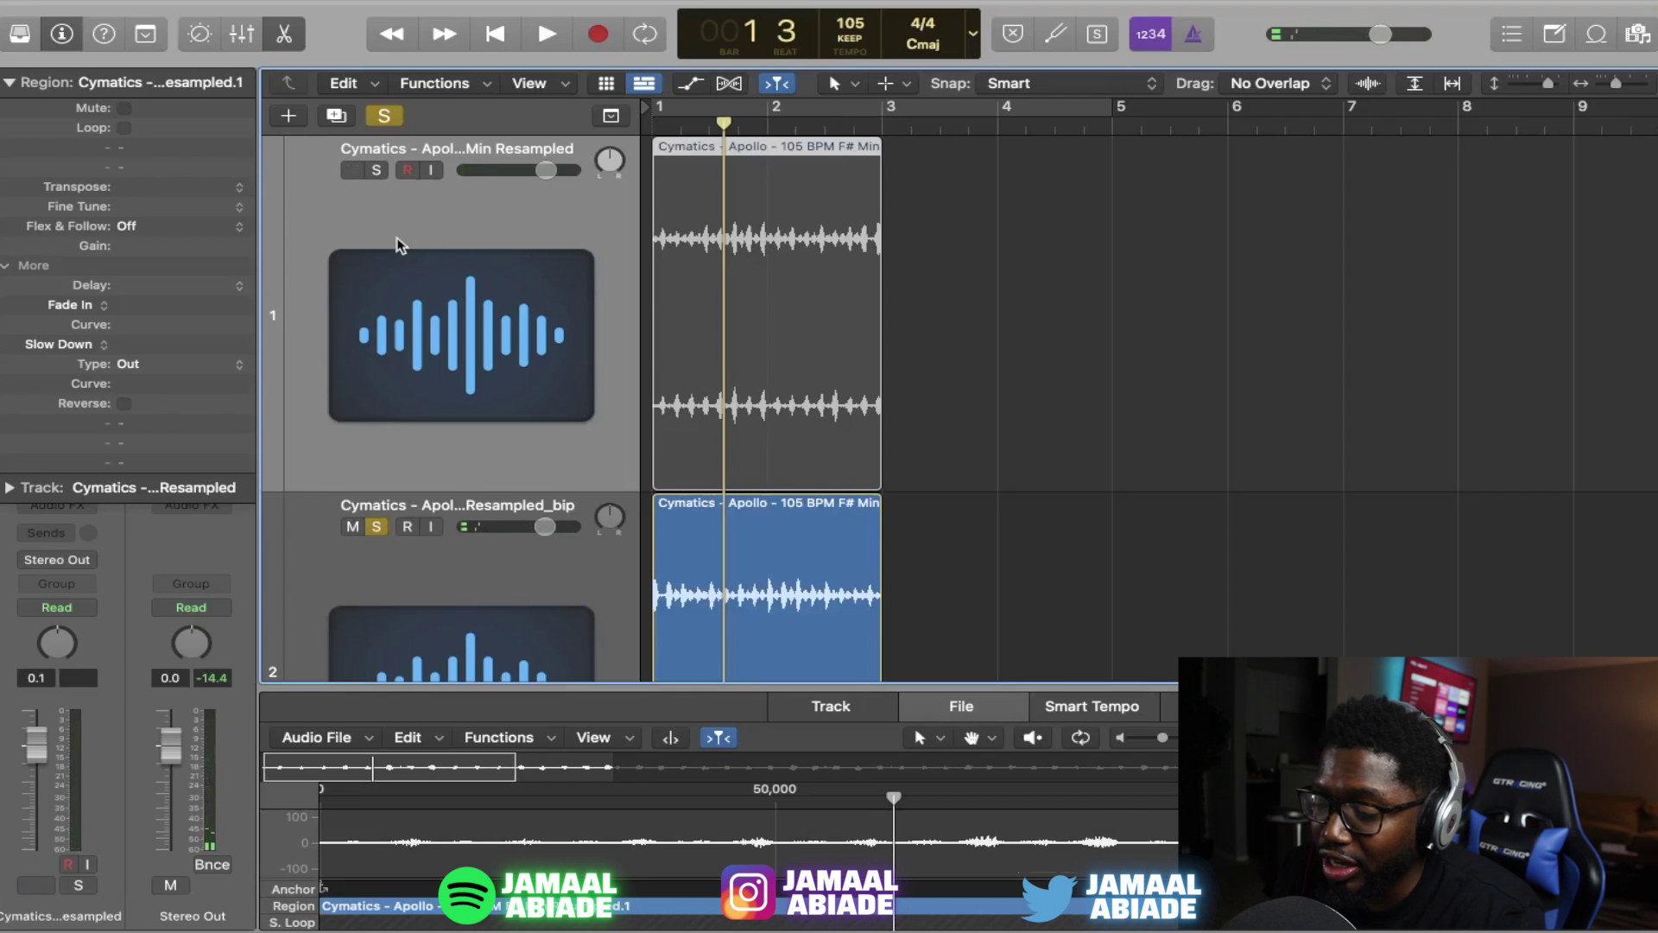
scroll(398, 244, down, 5)
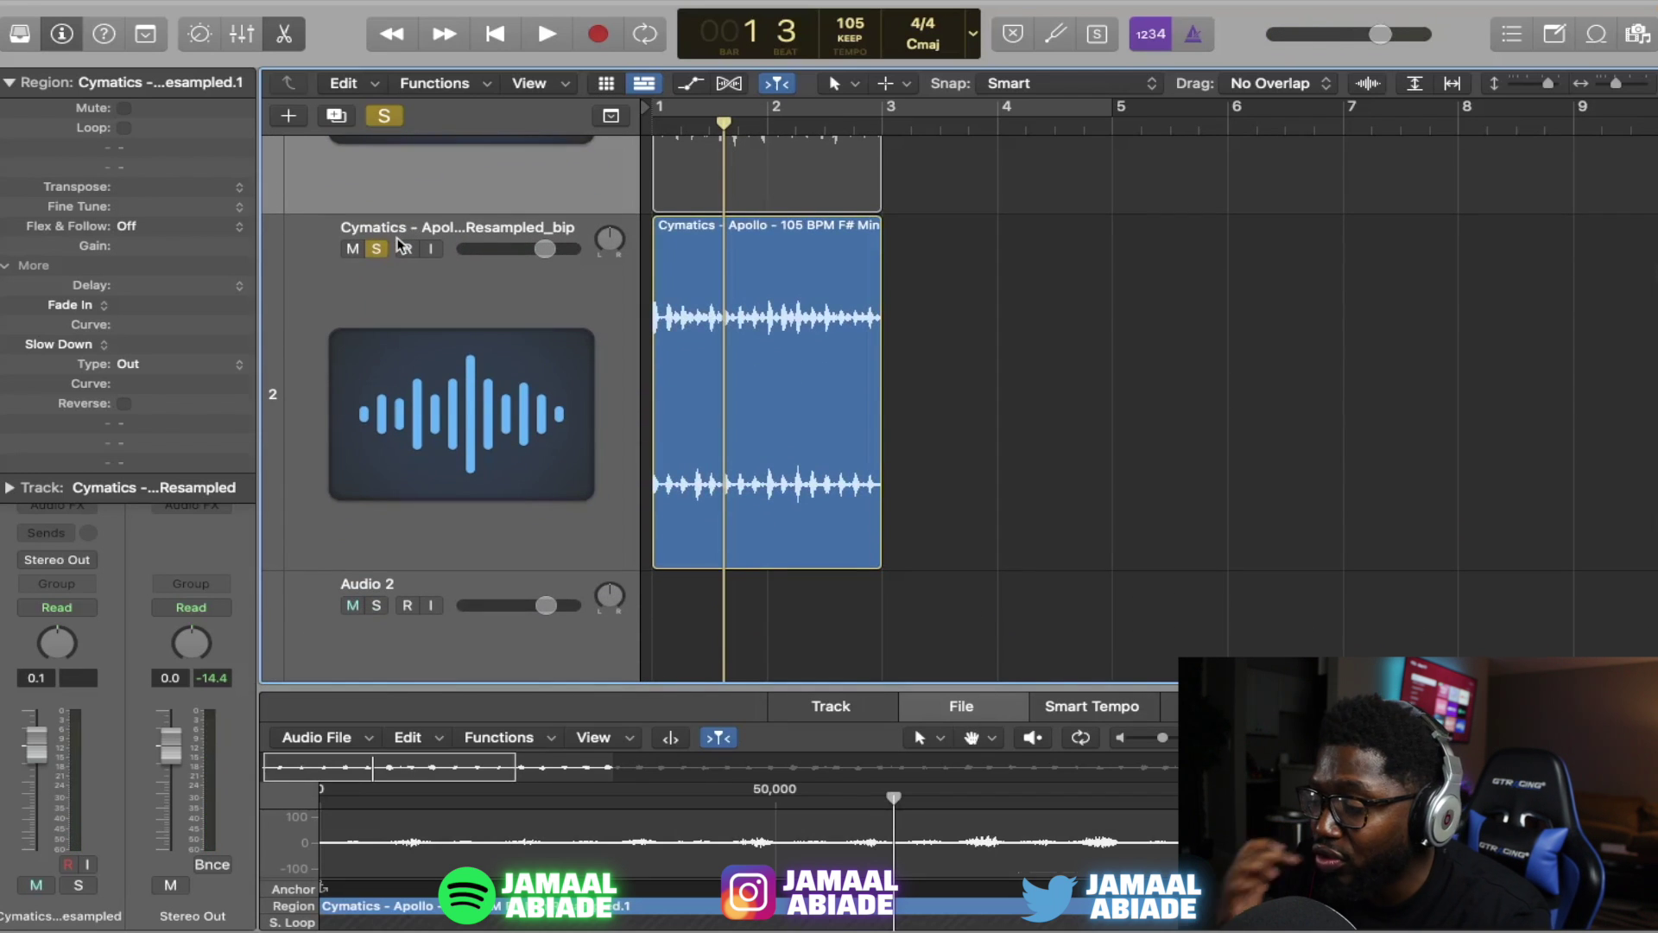
click(738, 363)
scroll(750, 381, up, 2)
Delete the selected bounced region, then toggle the Inspector and its Region and More sections
key(Delete)
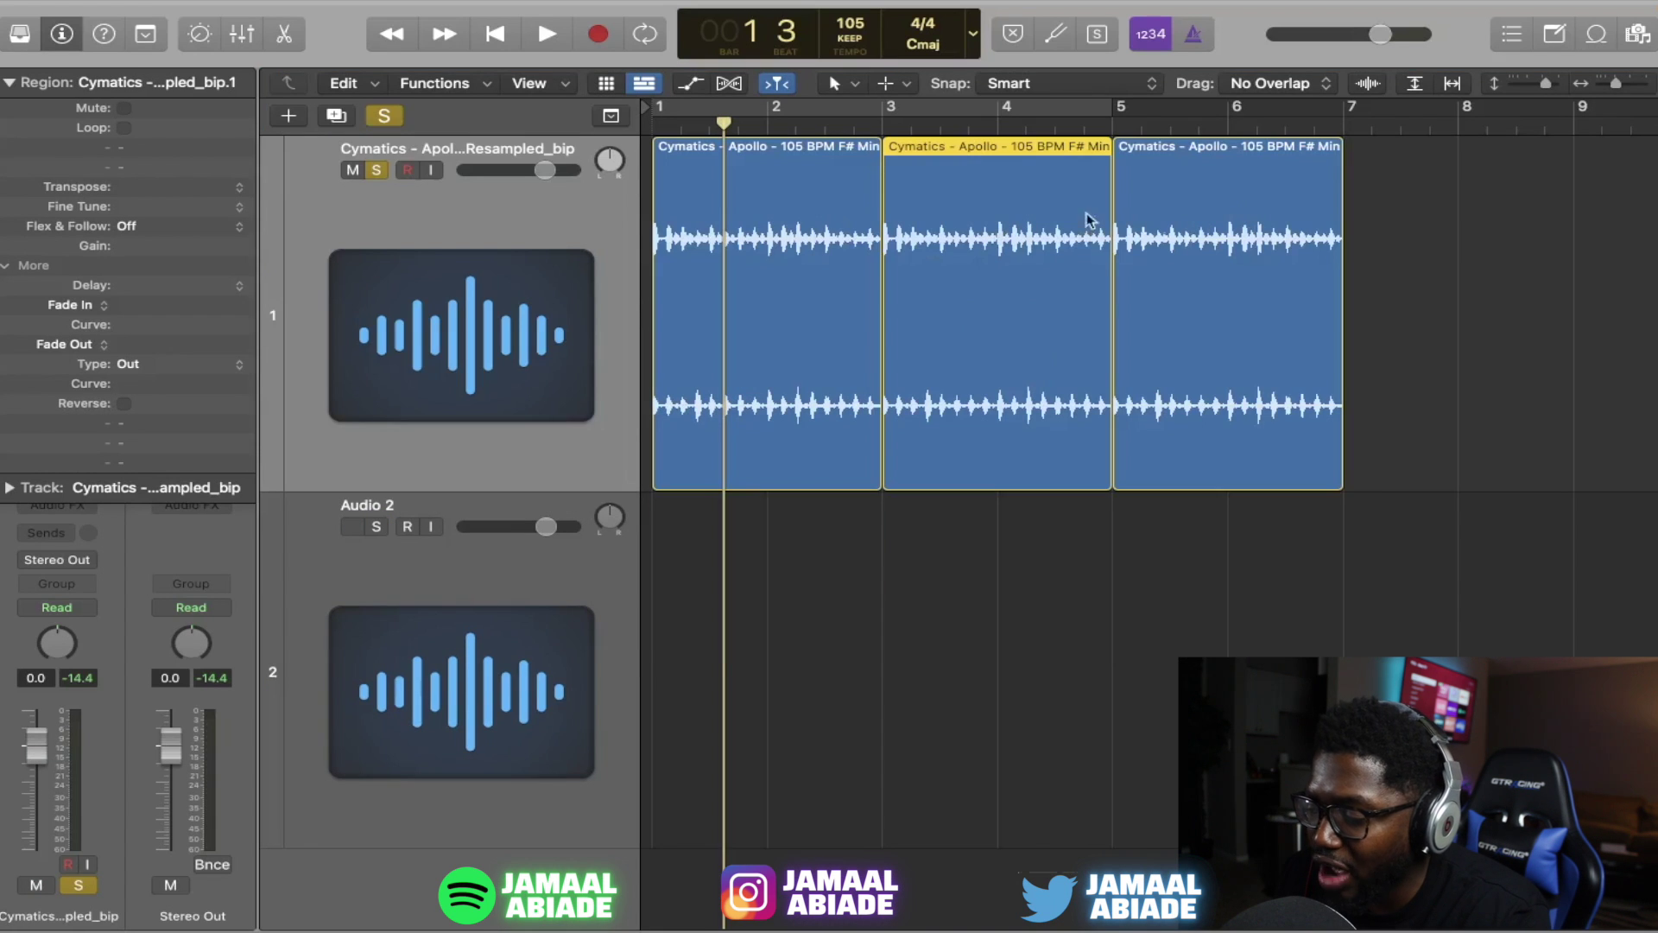
click(965, 128)
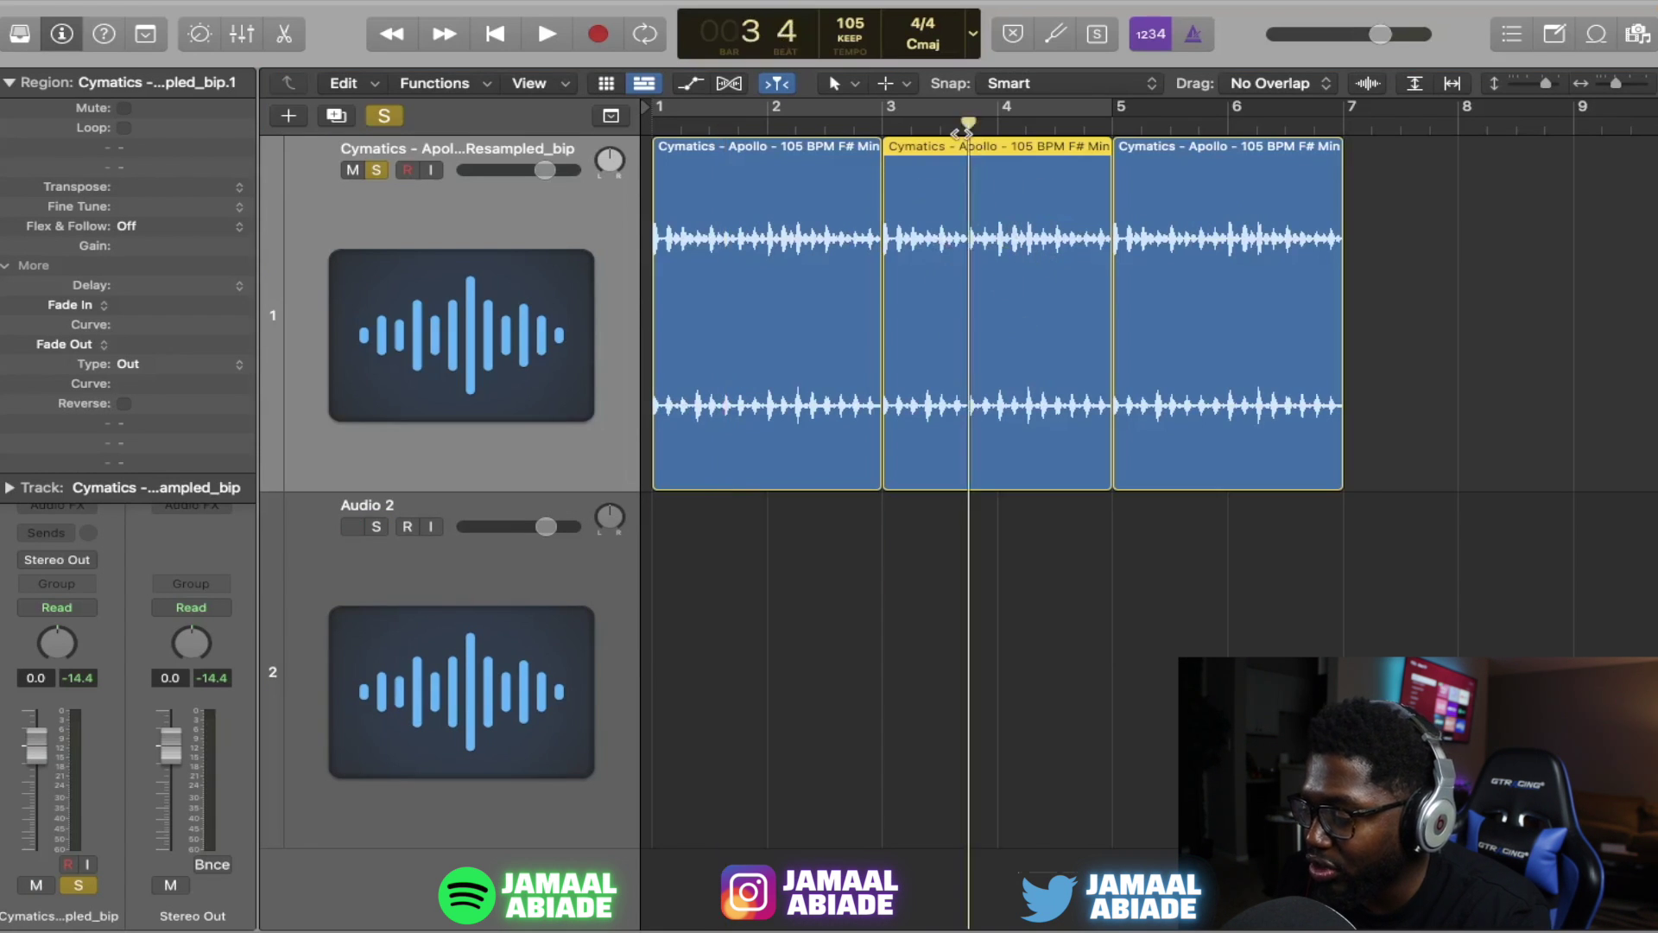
click(78, 34)
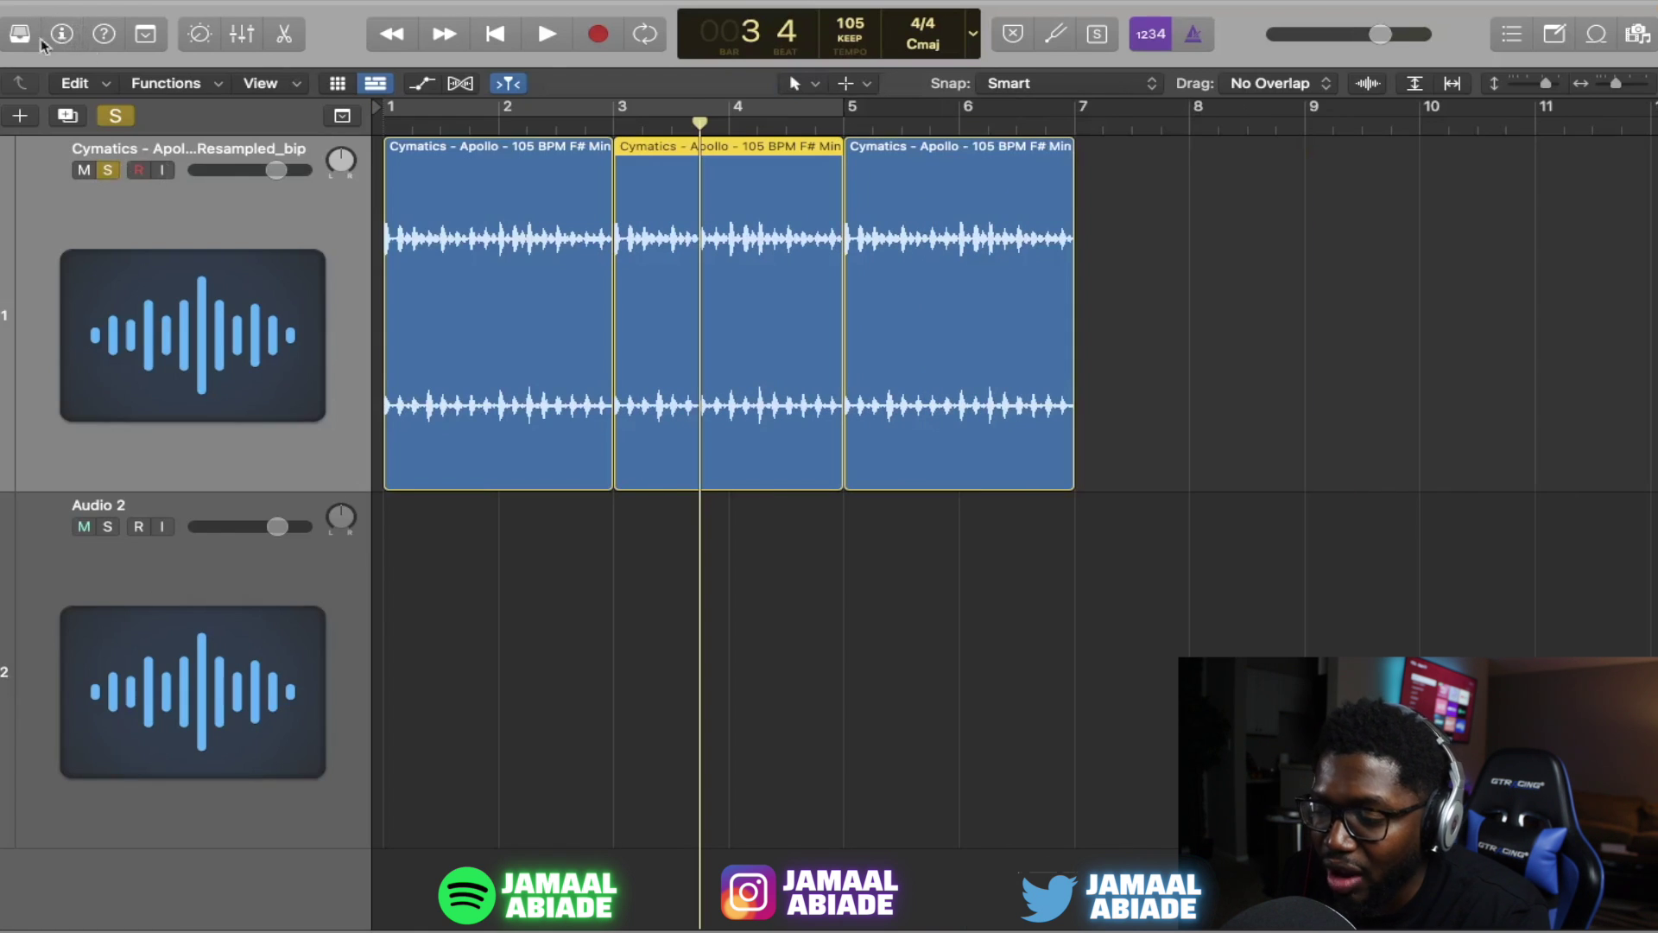
click(62, 34)
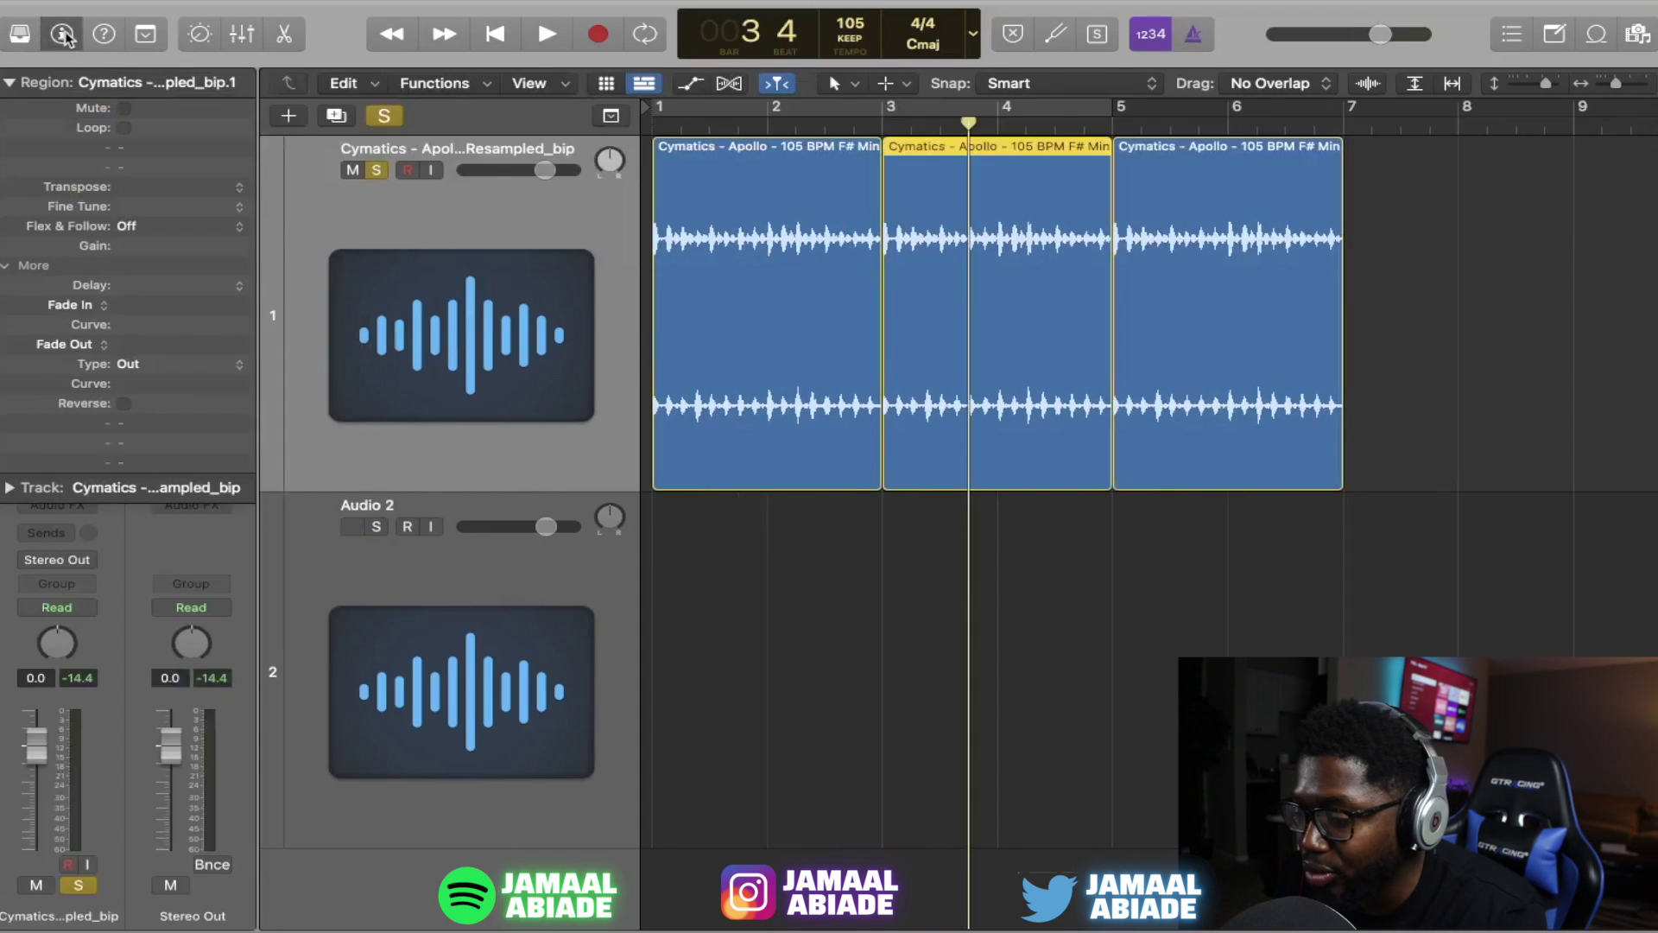
click(10, 83)
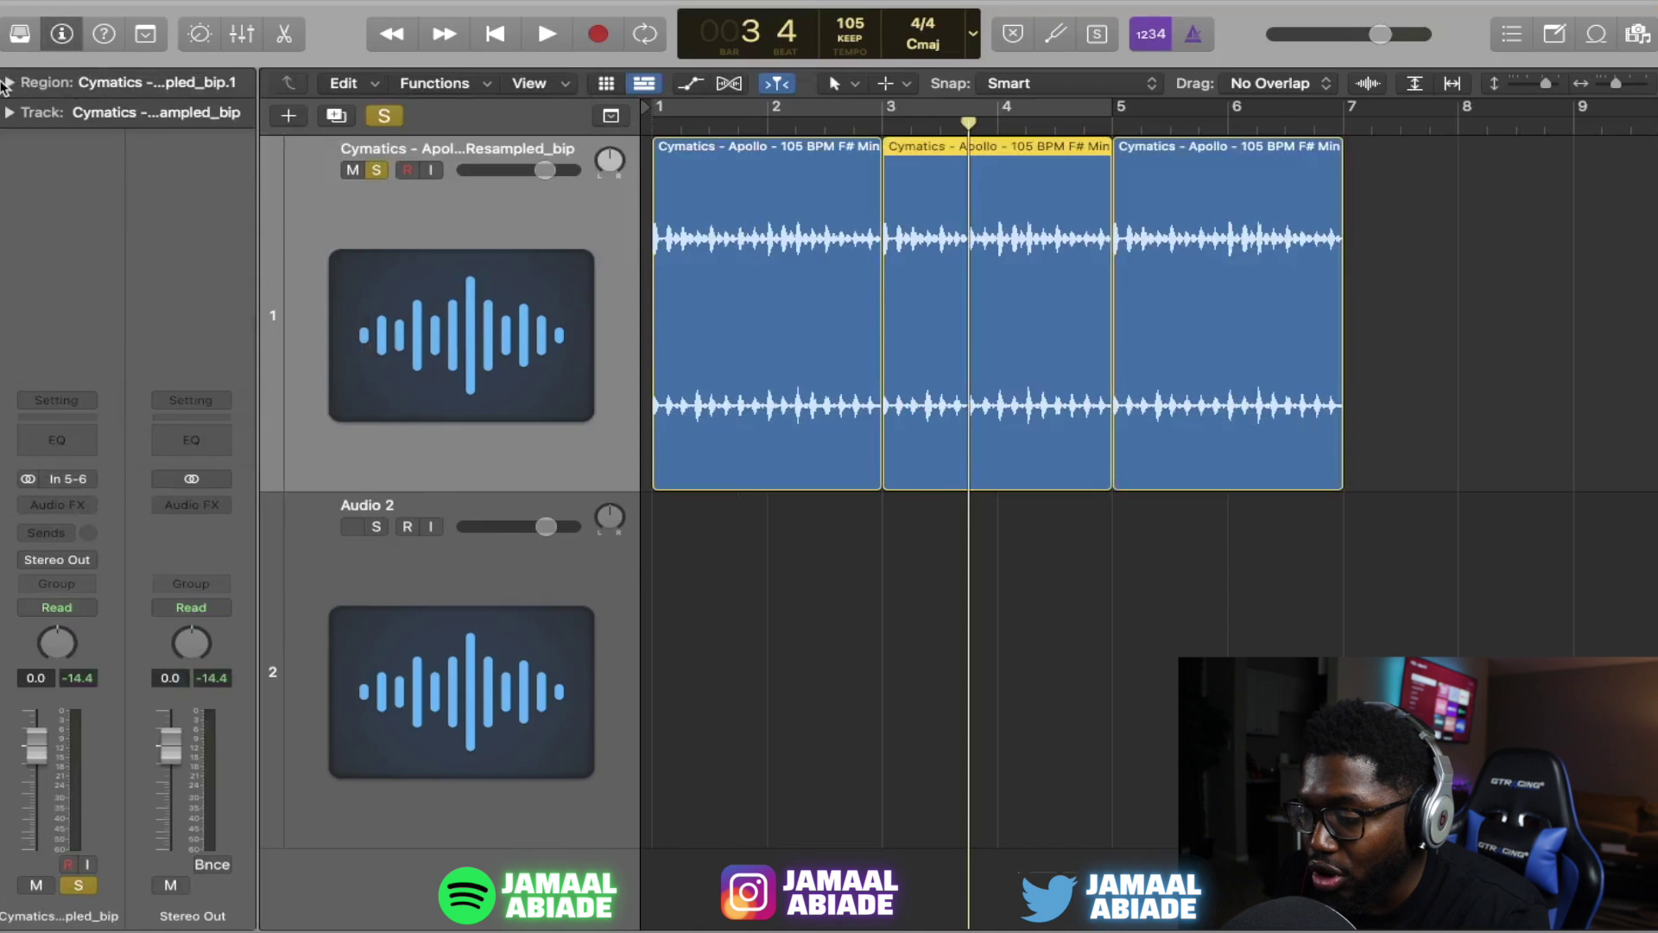
click(9, 83)
click(7, 266)
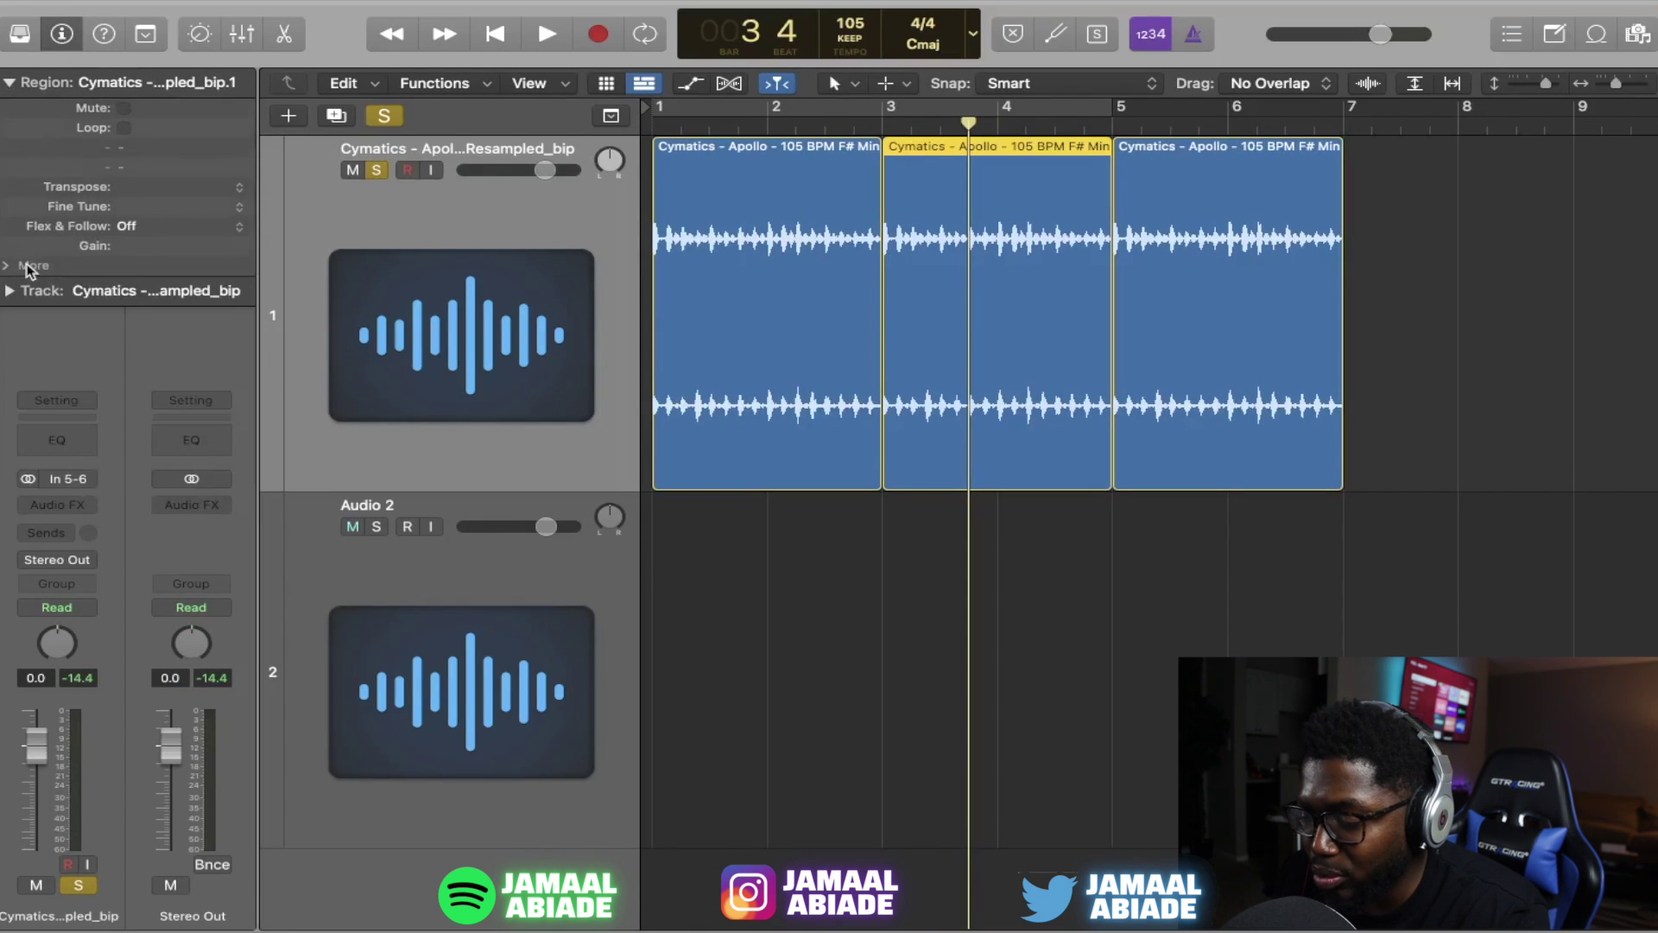
Tick Reverse for the middle loop copy (bars 3–5) and play from bar 2 beat 4
click(33, 268)
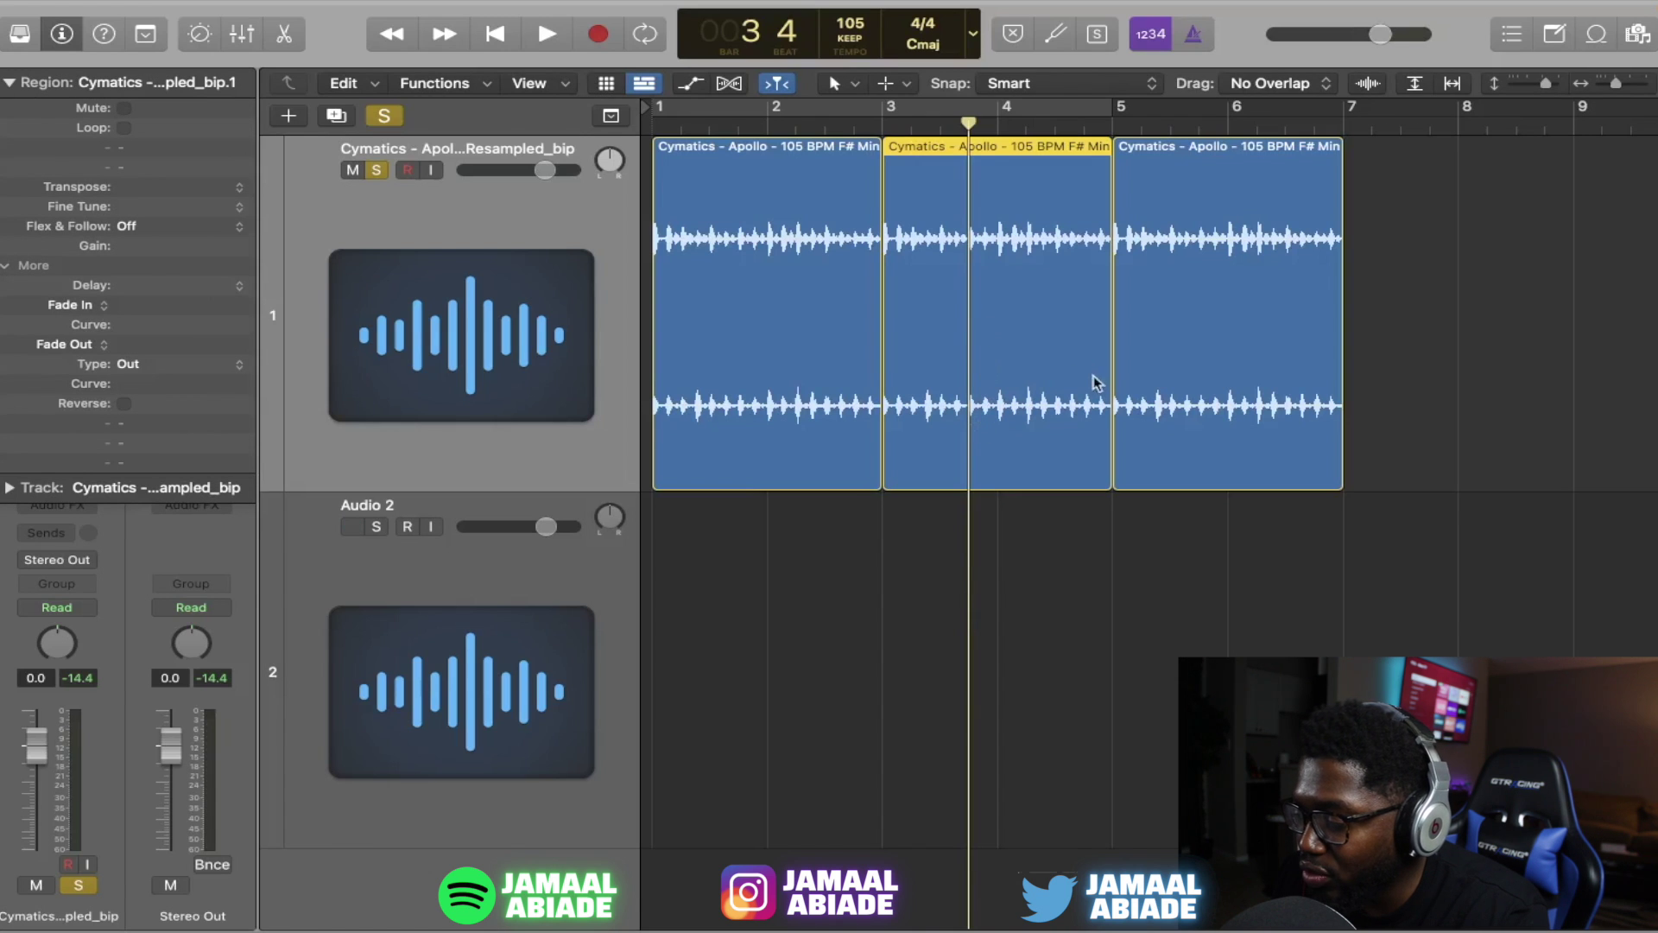
click(1180, 303)
click(1057, 301)
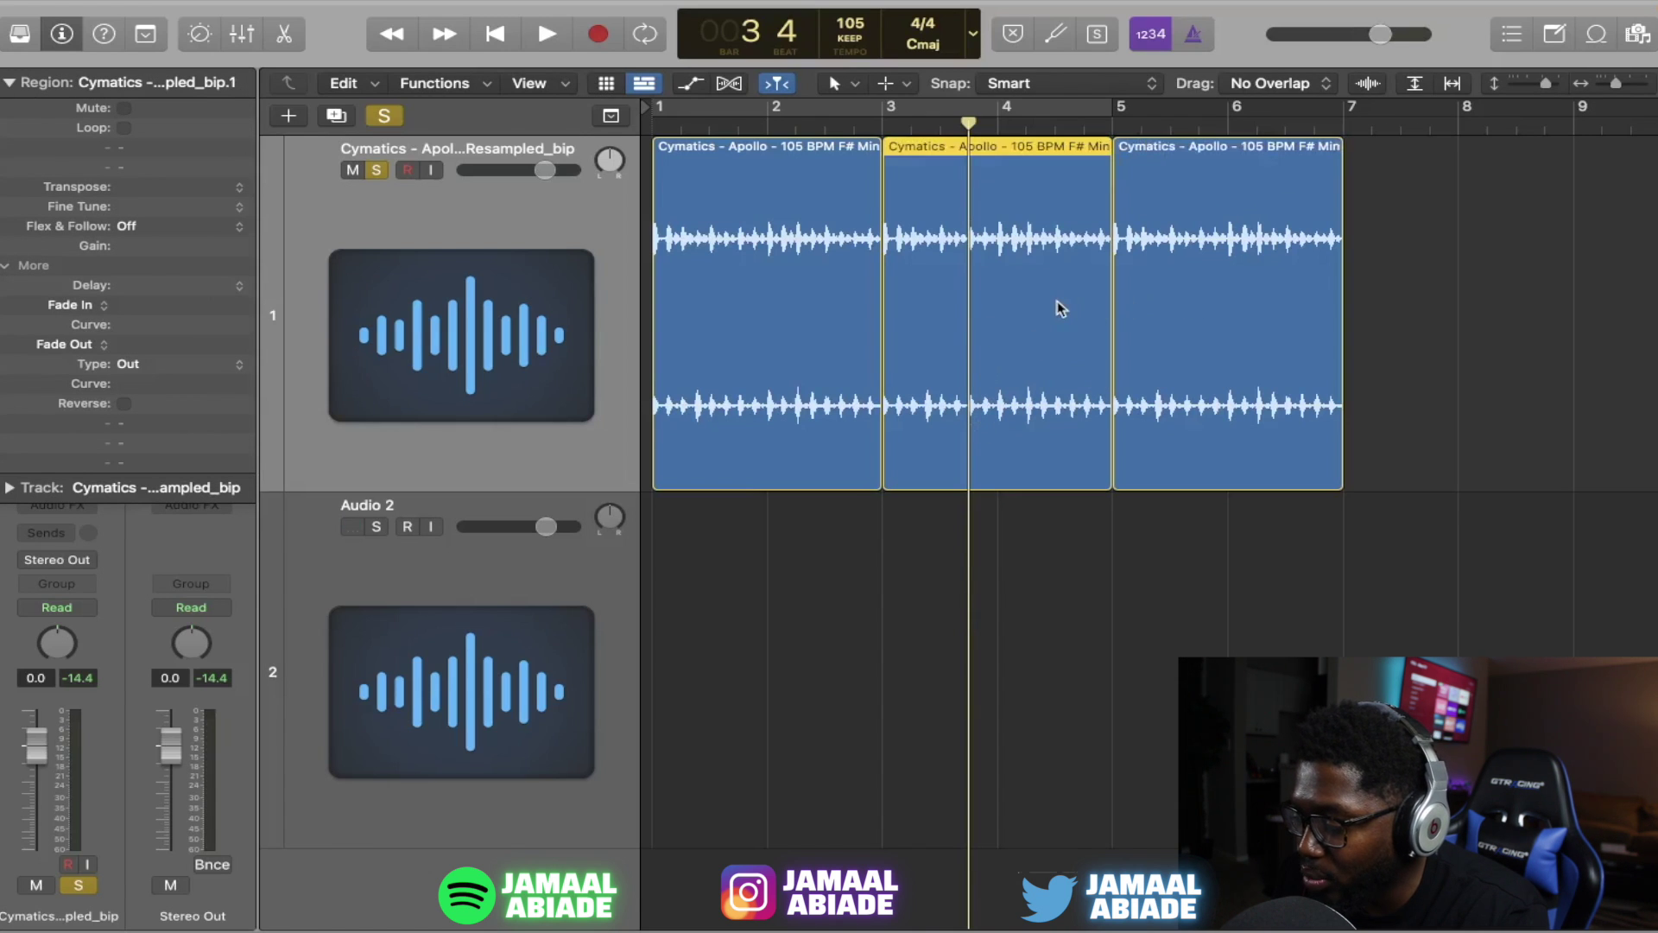
click(124, 404)
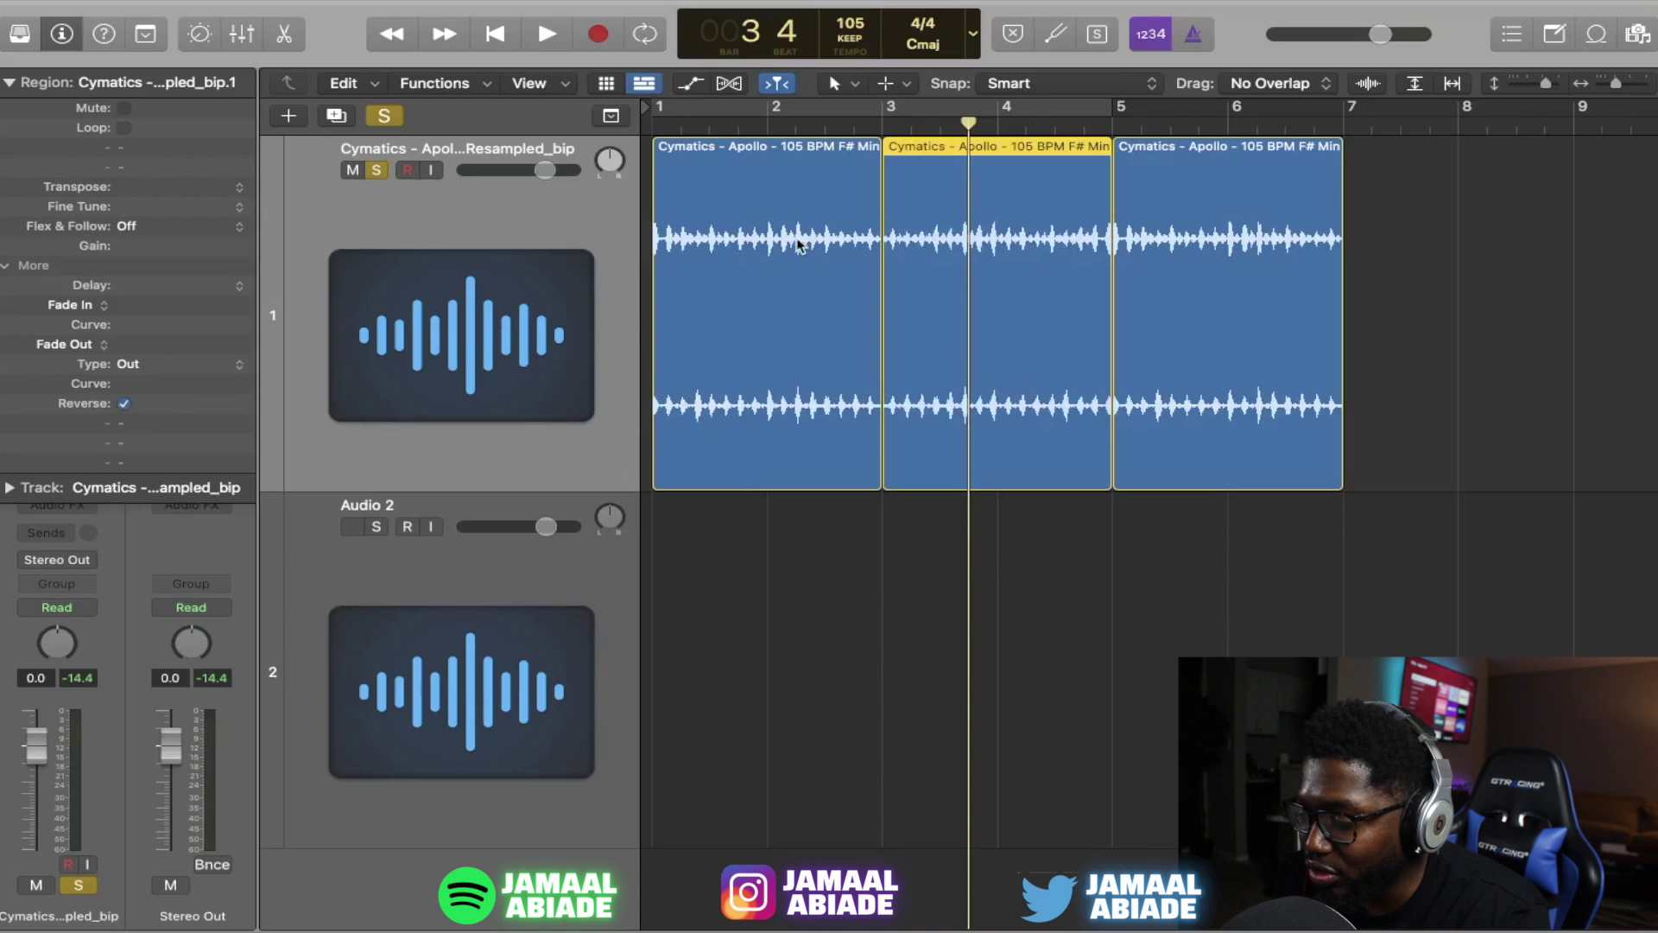
click(855, 114)
key(space)
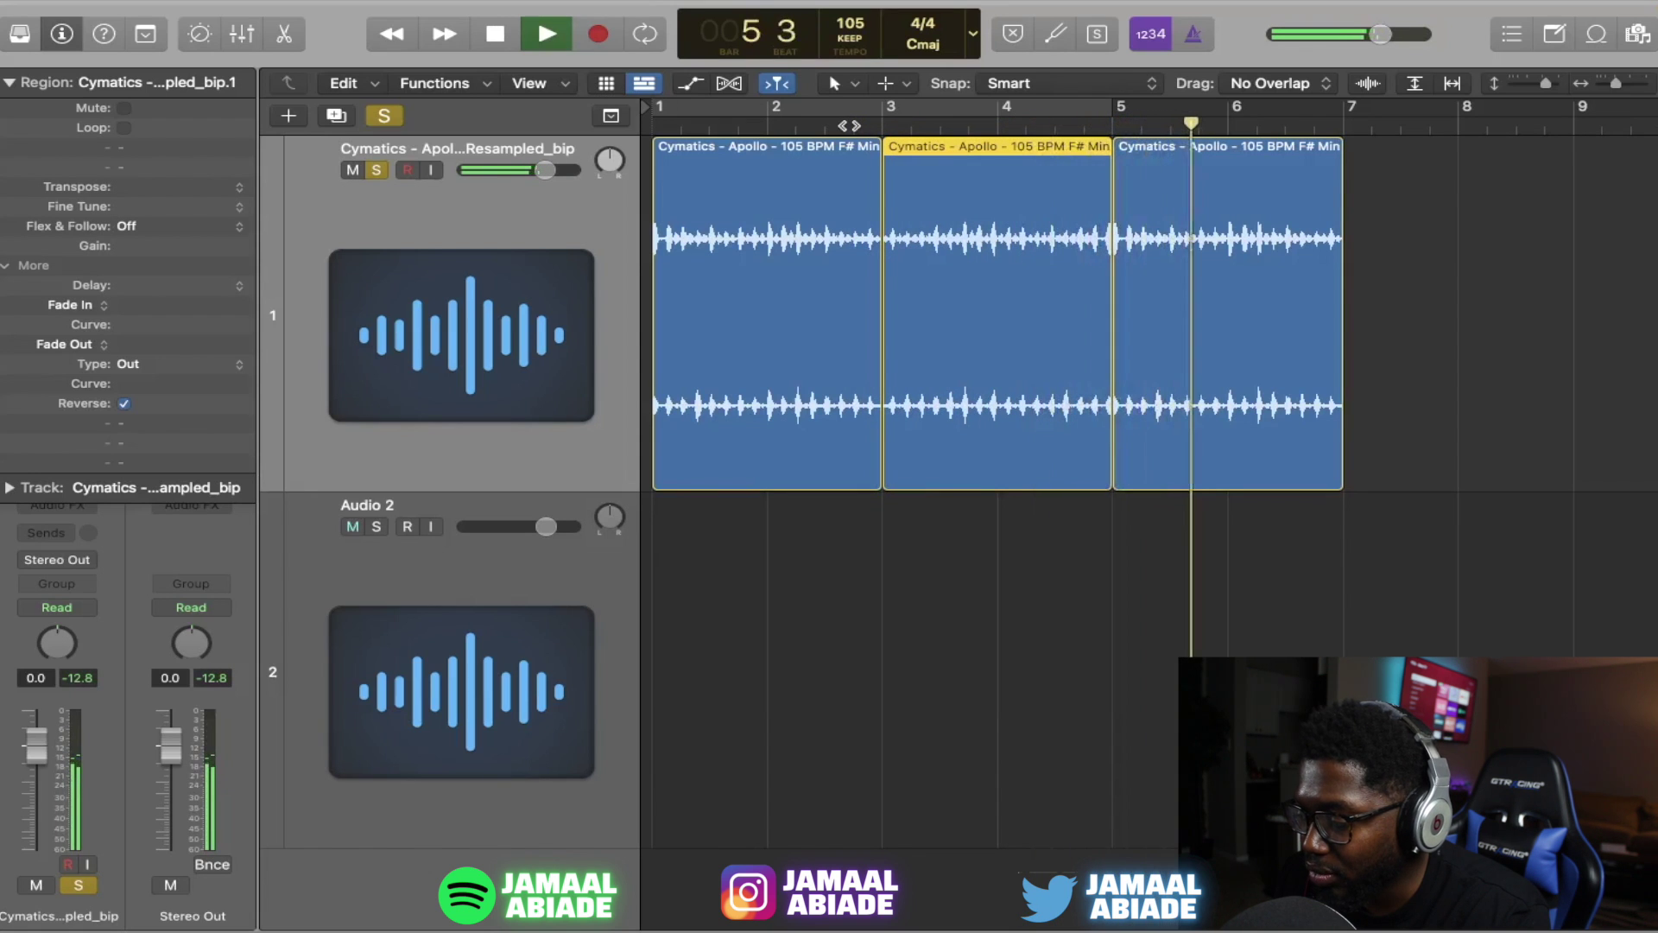
key(space)
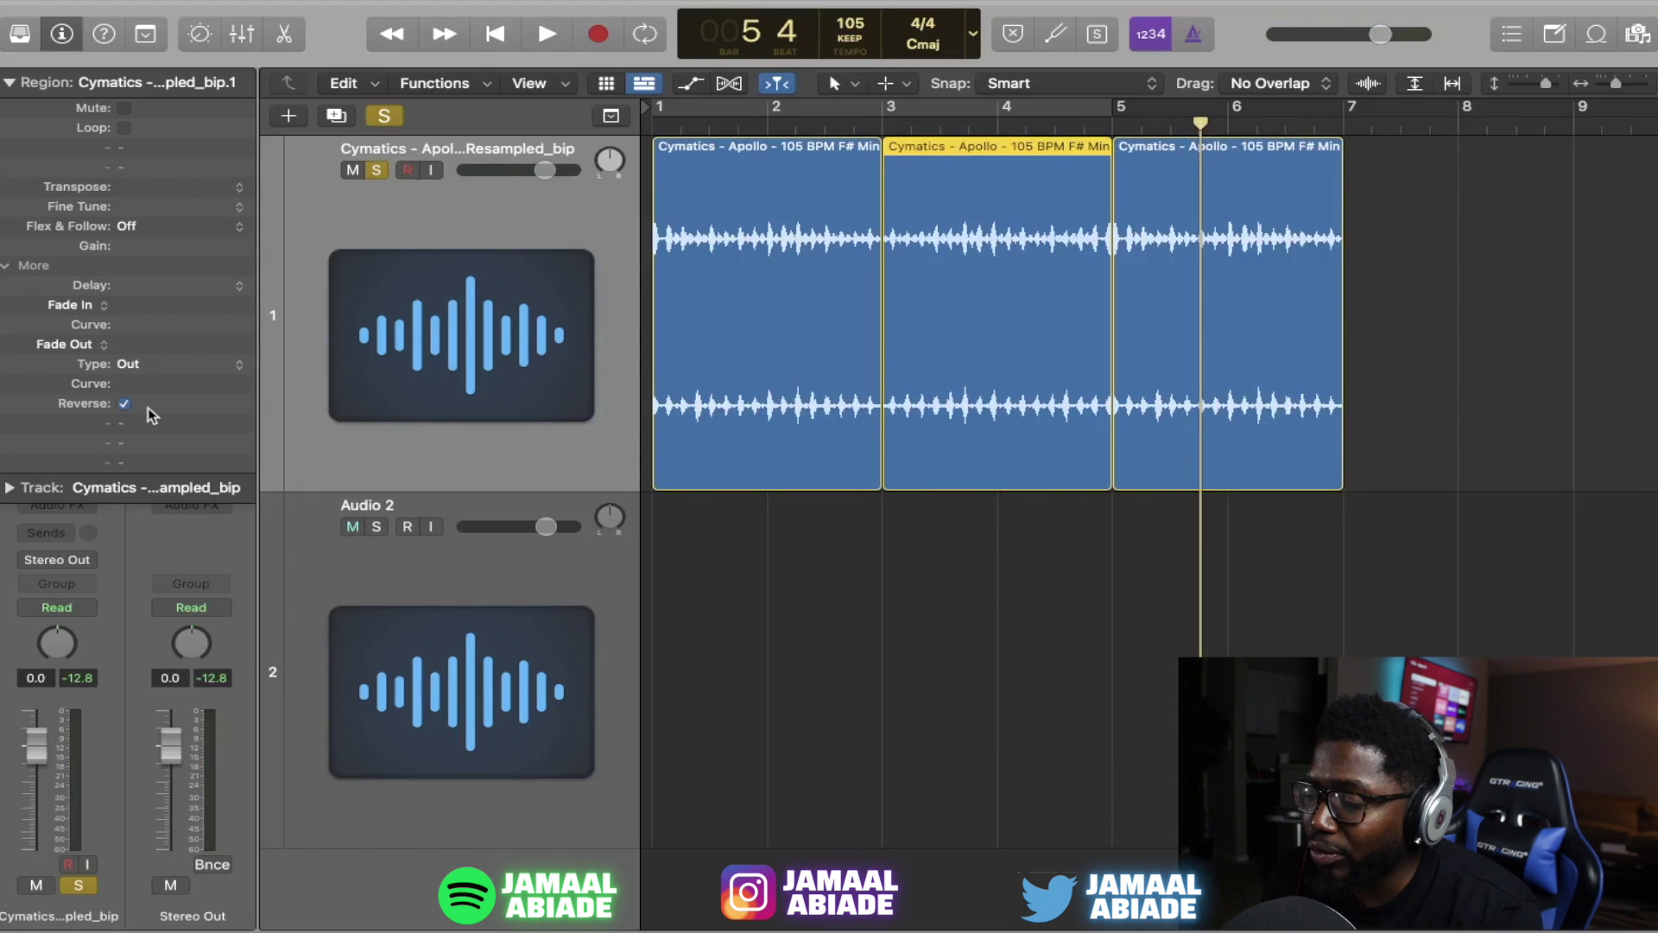